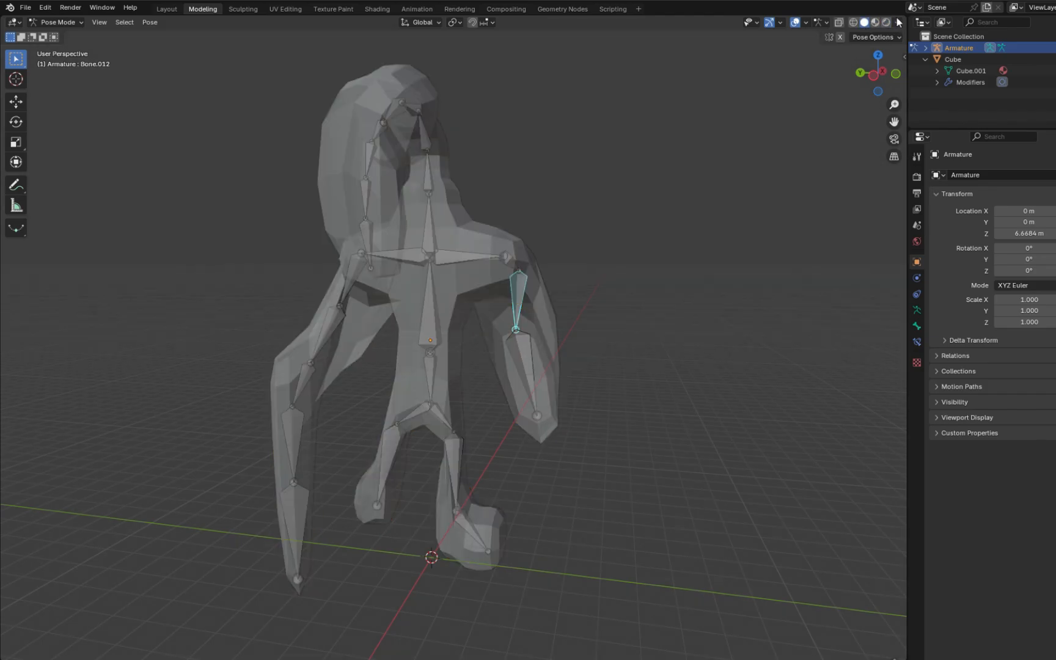
Step: Try rotating the upper bone of the short arm, undo it, and clear the bone selection
click(15, 122)
drag(511, 228, 401, 266)
middle_drag(587, 336, 630, 351)
key(ctrl+z)
key(a)
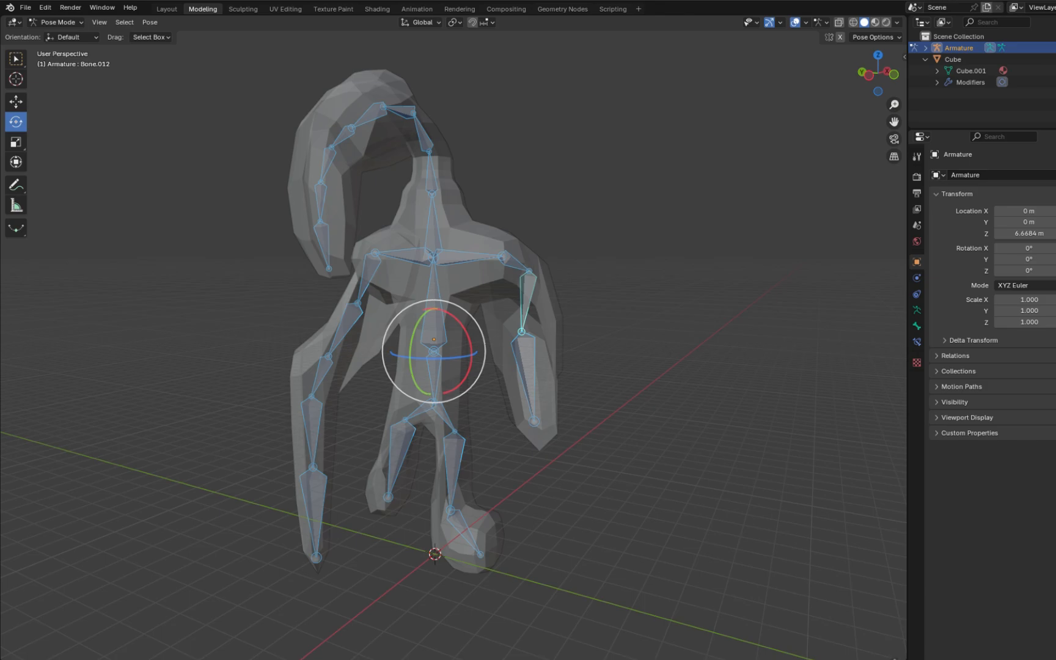
click(680, 347)
middle_drag(679, 347, 709, 339)
Step: In Object Mode, parent the Cube mesh and Armature together using Armature Deform with automatic weights
click(64, 36)
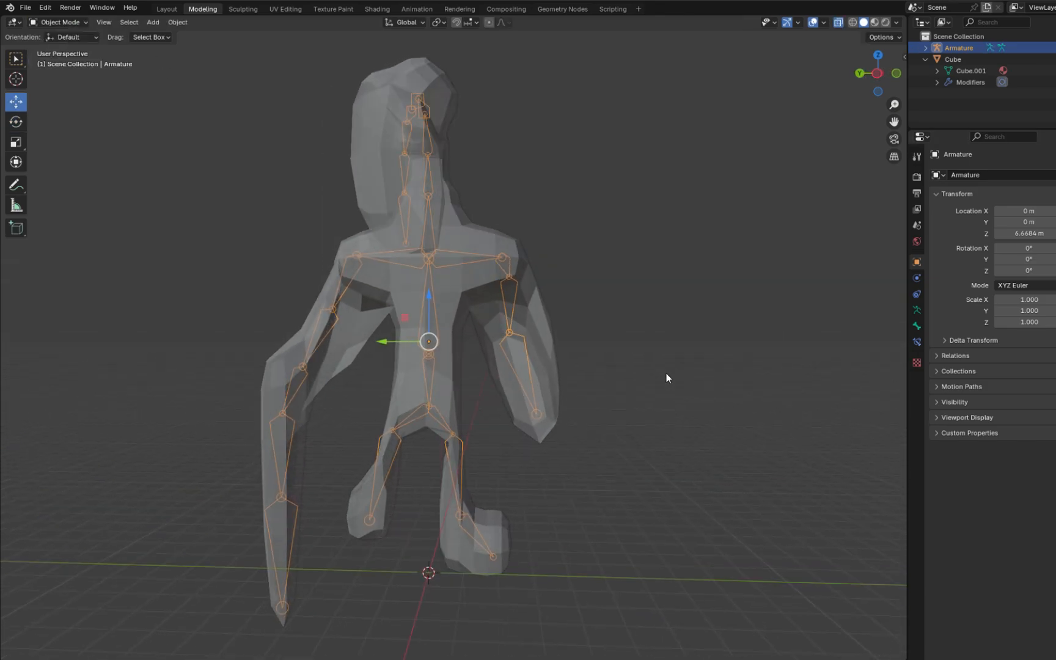
ctrl+click(963, 60)
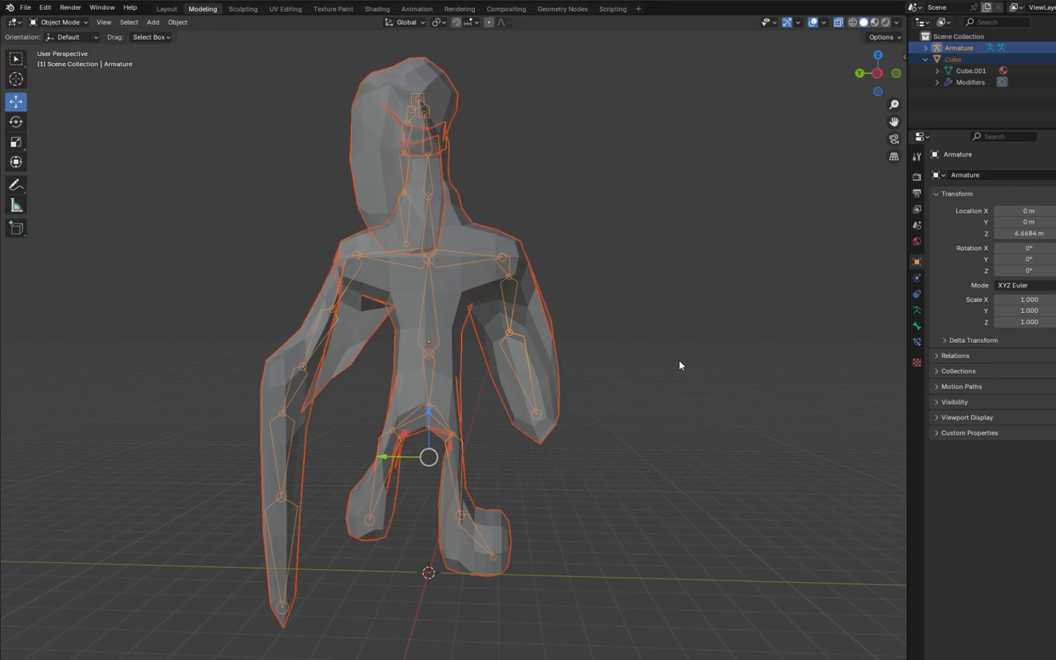
key(ctrl+p)
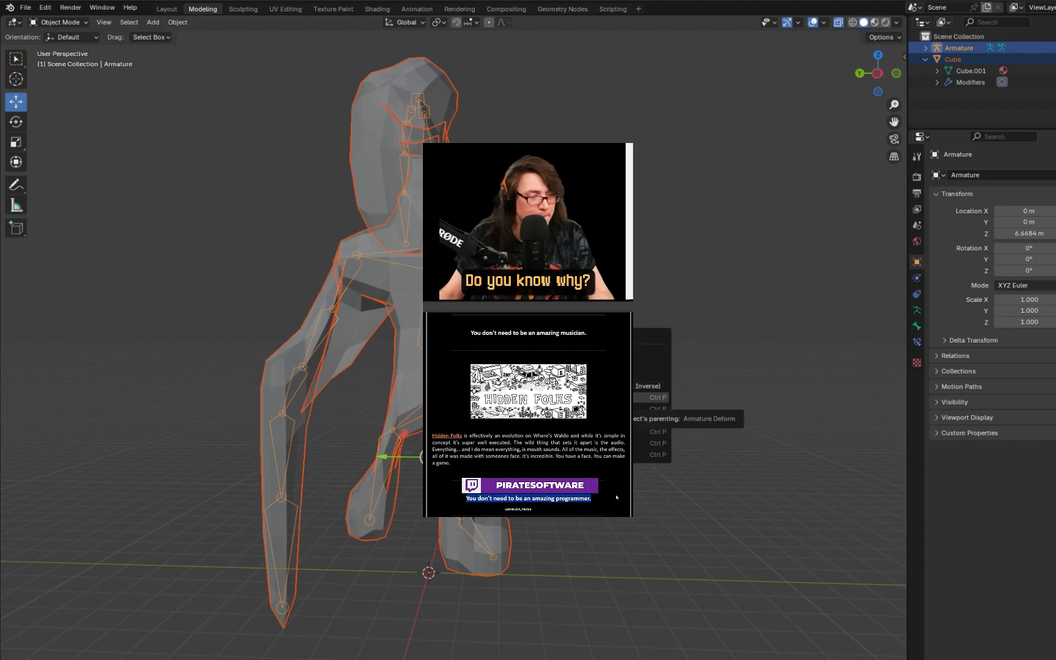
click(596, 432)
middle_drag(596, 431, 634, 437)
click(635, 438)
Step: Rename the Cube mesh object under the Armature to duck
click(925, 48)
right_click(953, 82)
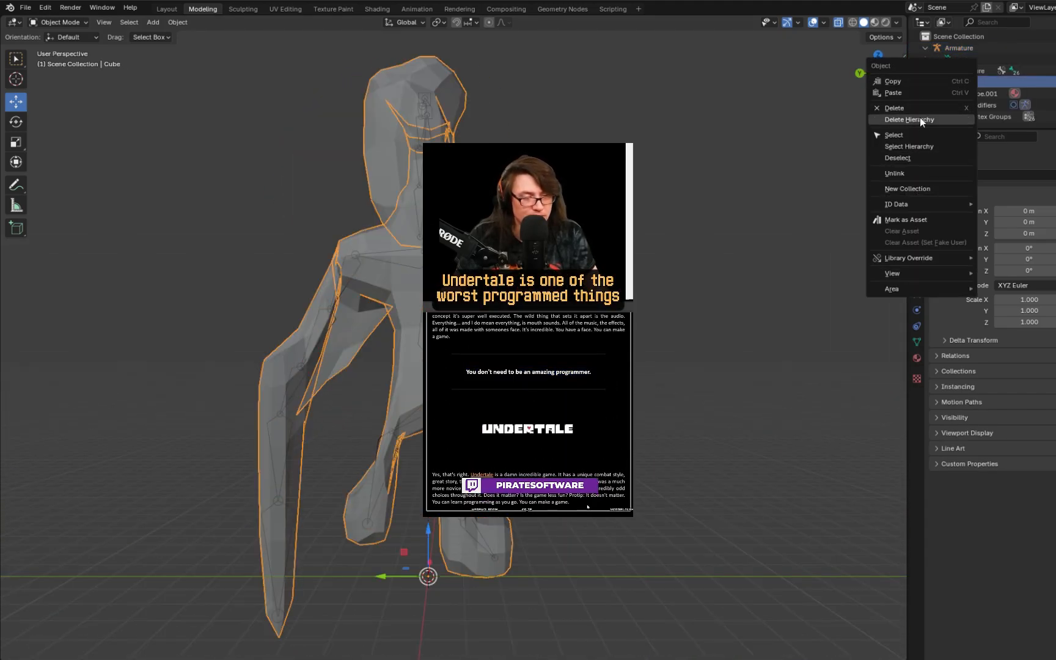
text(cret)
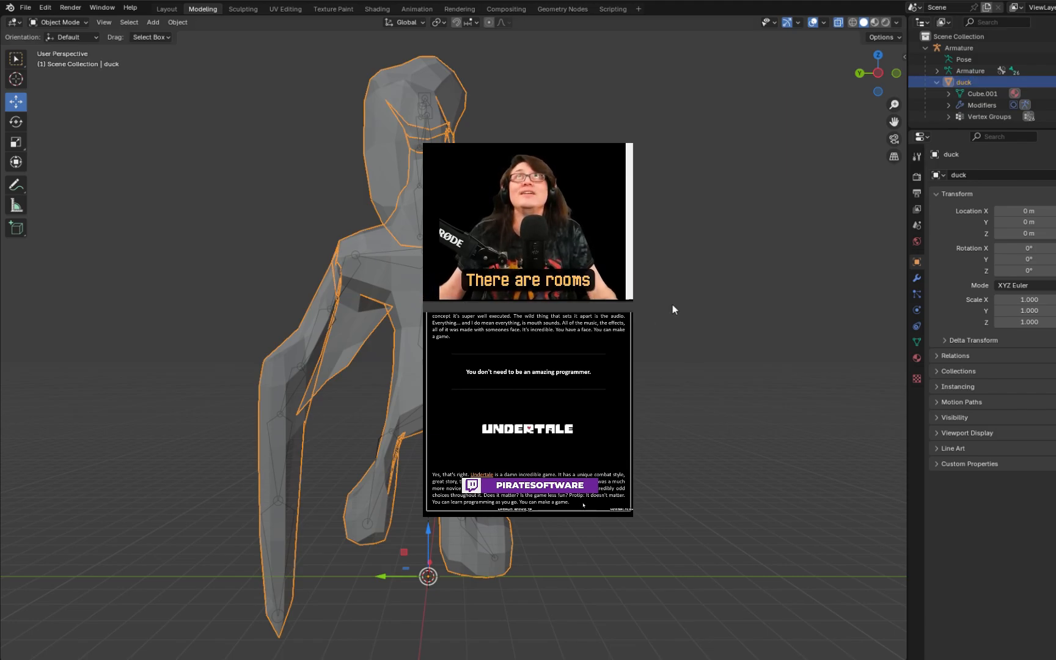
Step: Select the Armature and put it in Pose Mode
middle_drag(672, 305, 599, 367)
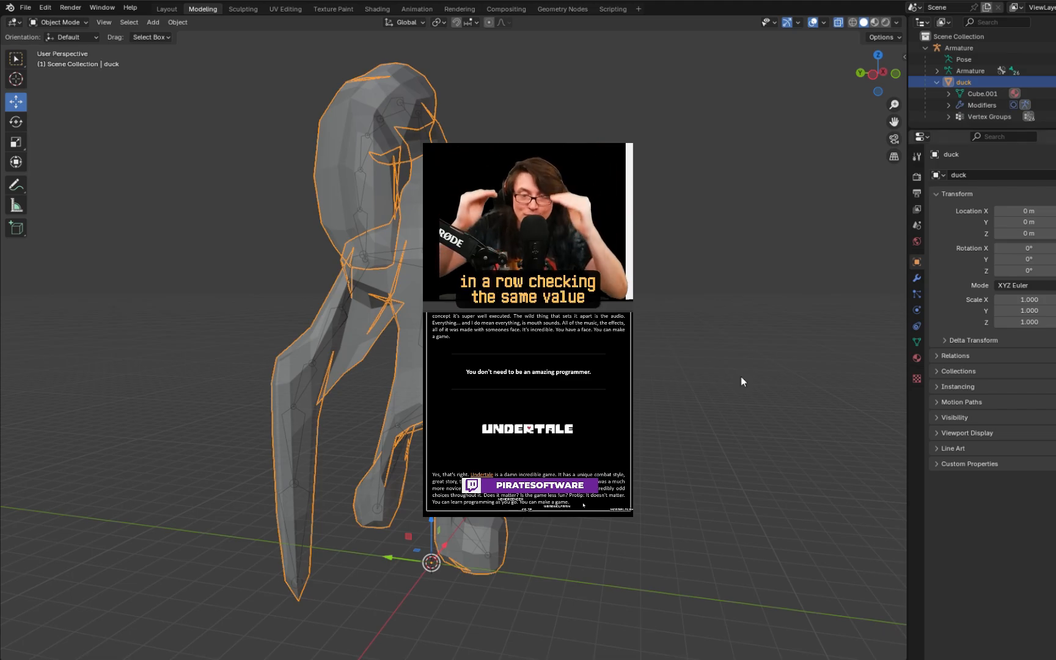
click(59, 22)
click(74, 113)
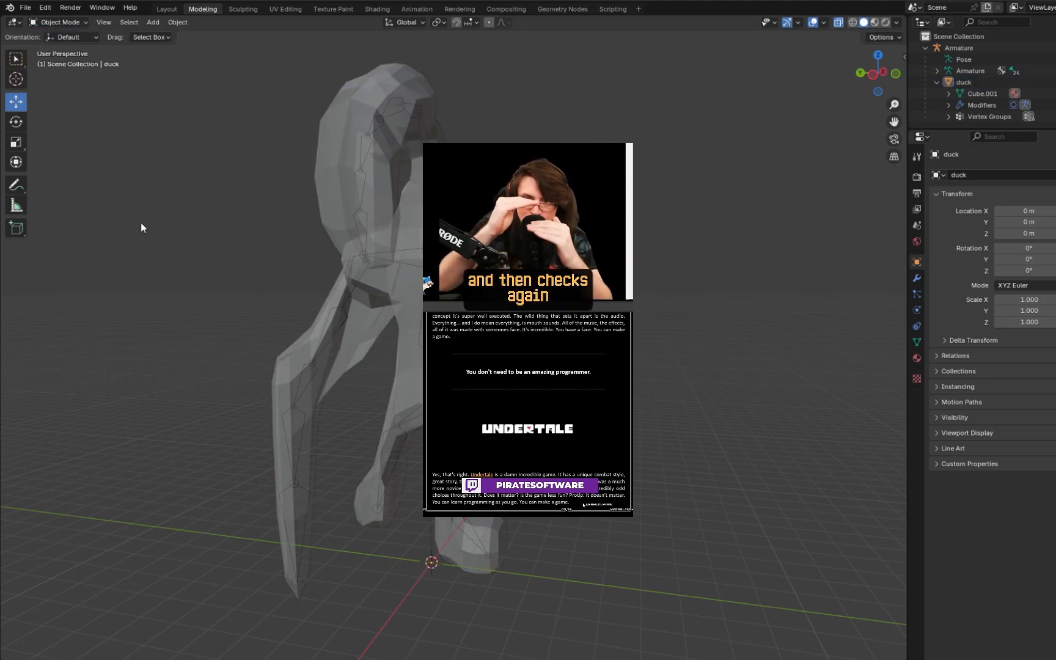
click(59, 23)
click(959, 48)
click(59, 23)
click(59, 61)
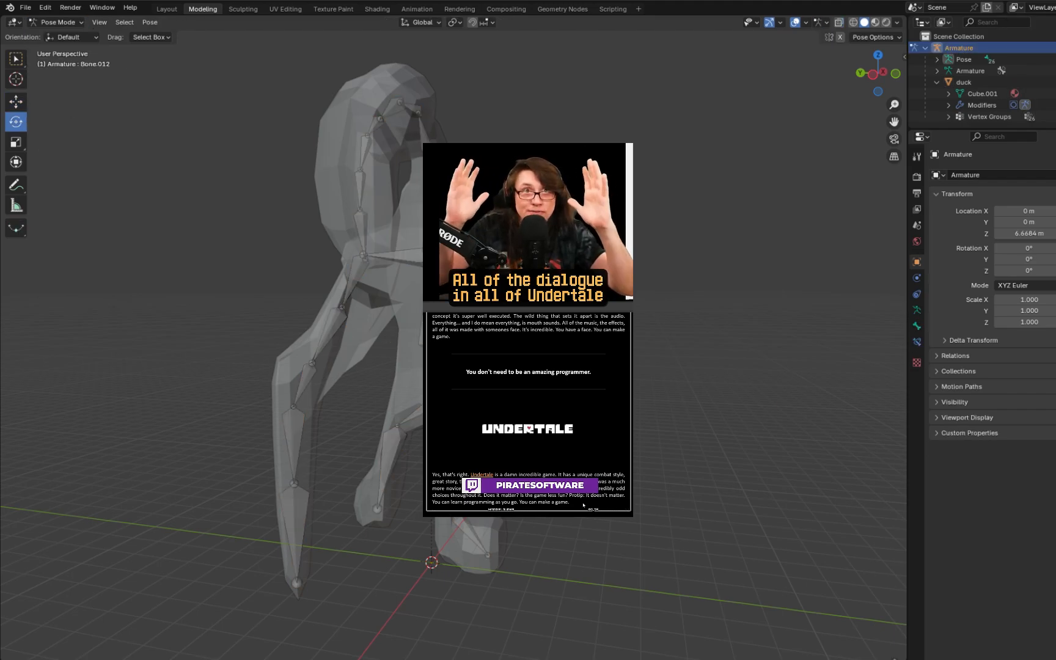
Step: Test the rig by freely rotating individual pose bones, including Bone.013
drag(464, 391, 489, 379)
middle_drag(586, 367, 446, 368)
drag(446, 391, 442, 393)
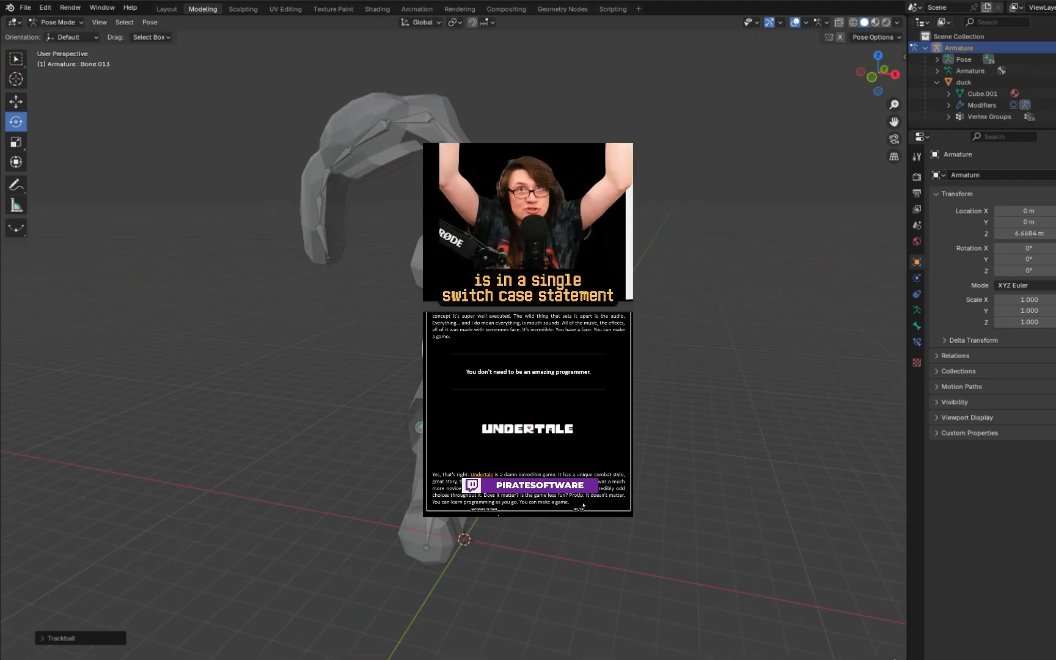
middle_drag(447, 379, 587, 367)
drag(403, 257, 432, 246)
middle_drag(731, 308, 693, 316)
Step: Rotate the leg bone Bone.024 freely to test how it deforms the mesh, including about the global Y axis
click(466, 467)
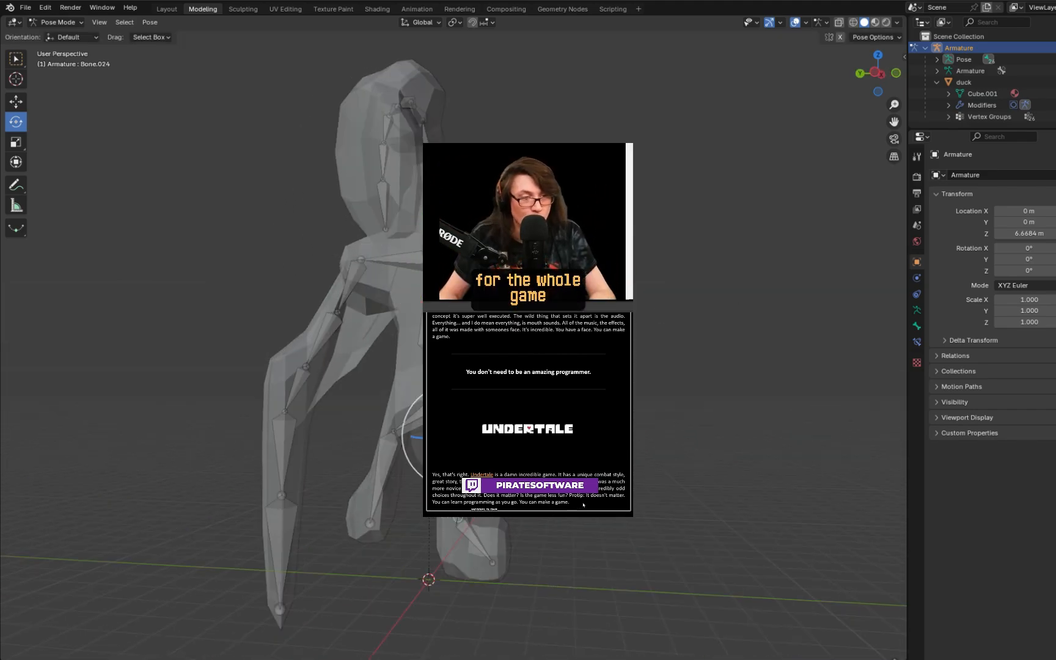
mouse_move(510, 468)
mouse_down()
mouse_move(521, 449)
mouse_move(512, 466)
mouse_up()
middle_drag(587, 391, 526, 390)
drag(462, 459, 462, 474)
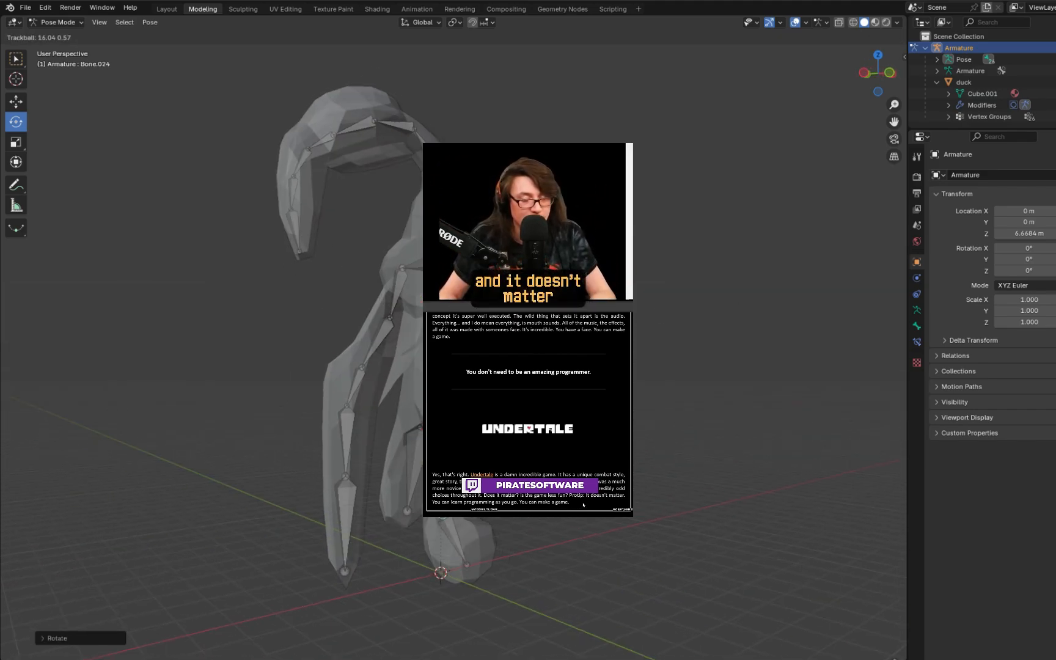
key(r)
key(y)
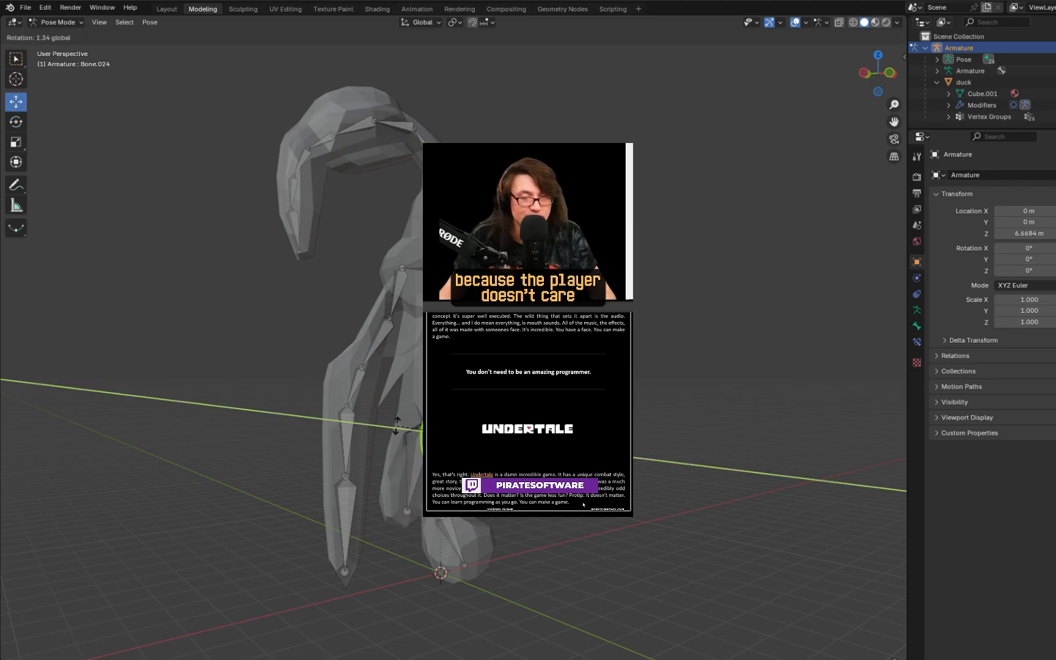
click(394, 419)
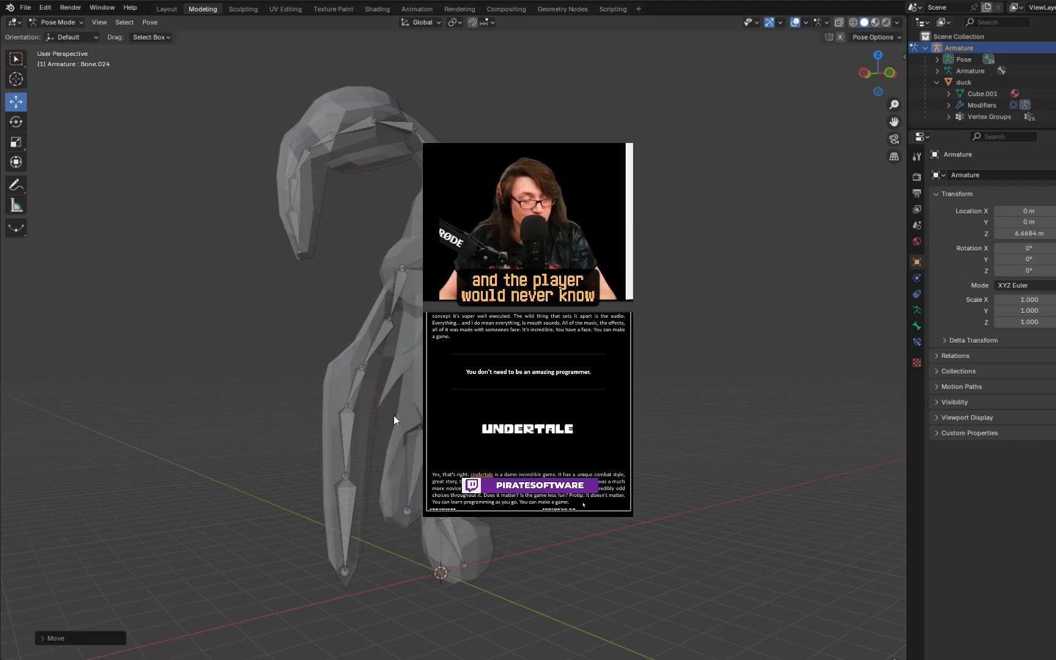
Step: Try rotating the chain of head bones about the global X axis and the global Z axis
middle_drag(393, 419, 368, 458)
drag(449, 73, 309, 245)
click(307, 244)
drag(229, 63, 446, 262)
drag(248, 352, 367, 80)
middle_drag(263, 254, 476, 236)
key(r)
key(x)
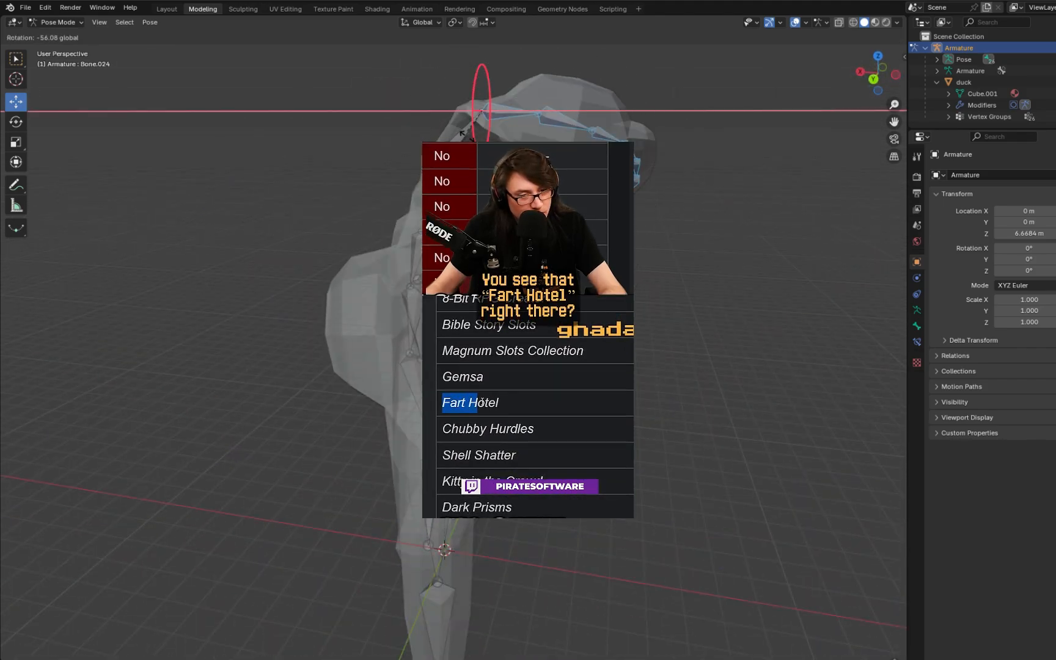
click(472, 116)
key(r)
key(z)
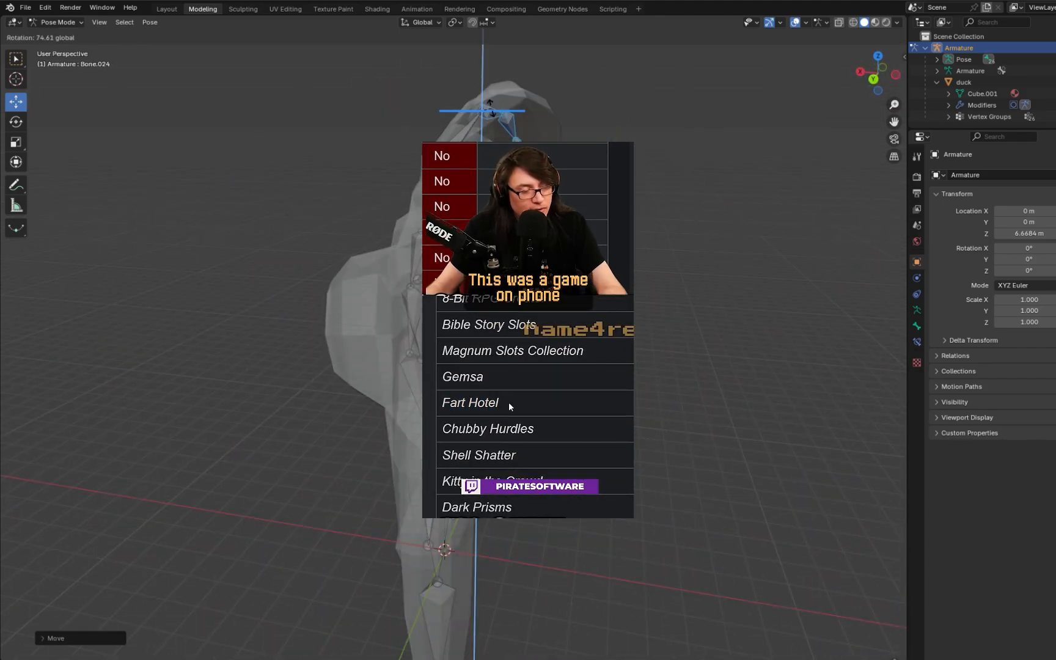
click(486, 118)
middle_drag(660, 202, 483, 183)
click(612, 245)
Step: Select only the foot bone Bone.025 and rotate it to test its deformation
middle_drag(612, 245, 586, 305)
key(a)
click(634, 246)
click(454, 513)
click(16, 121)
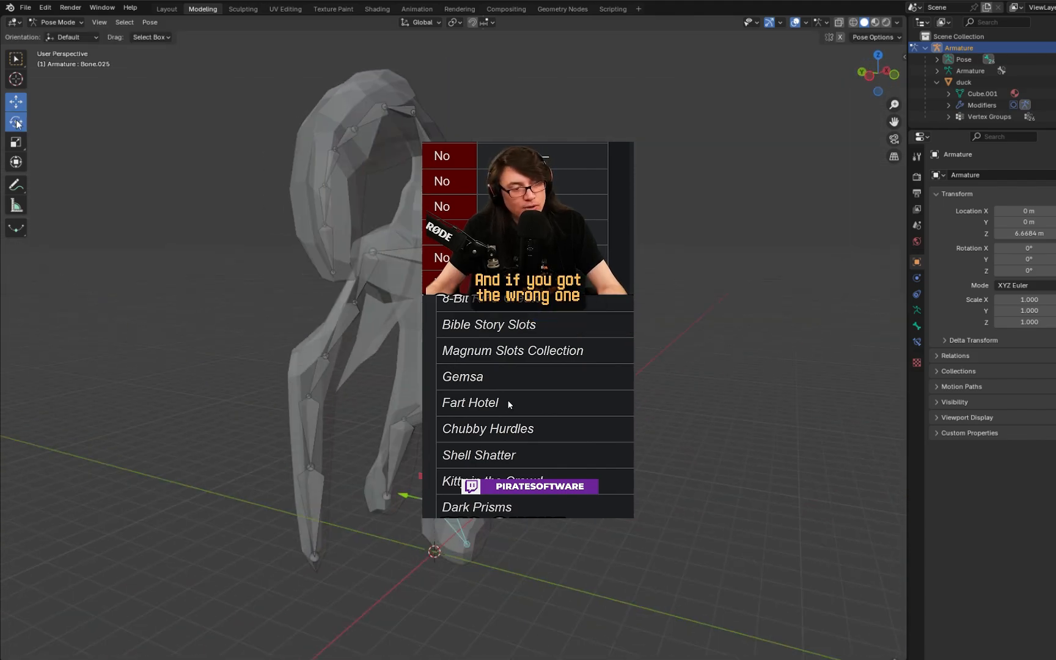
drag(405, 518, 418, 541)
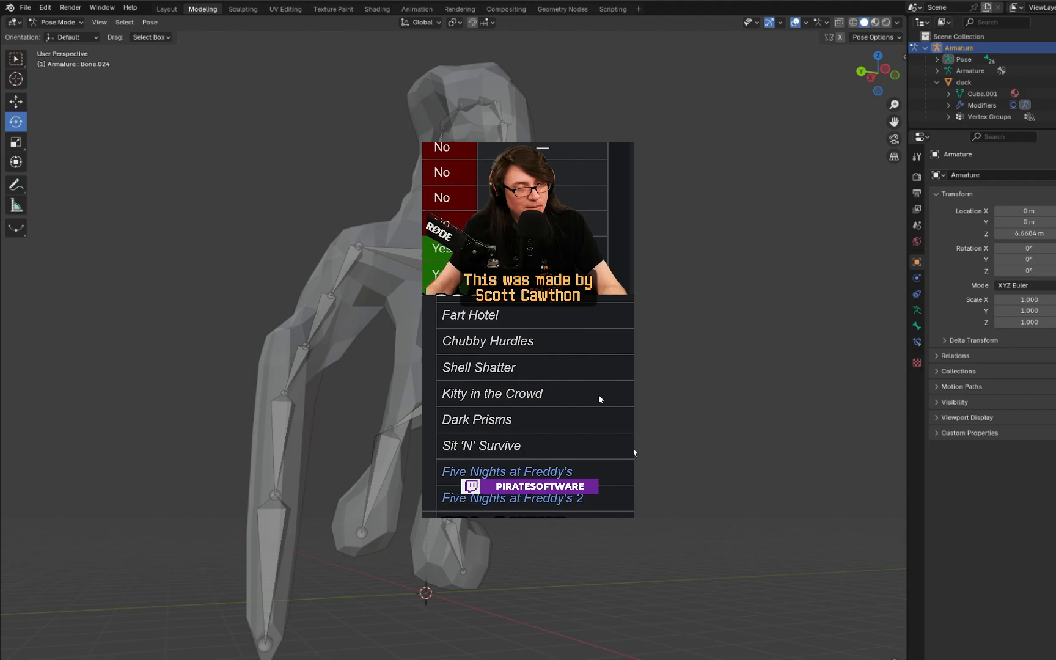
middle_drag(634, 449, 615, 465)
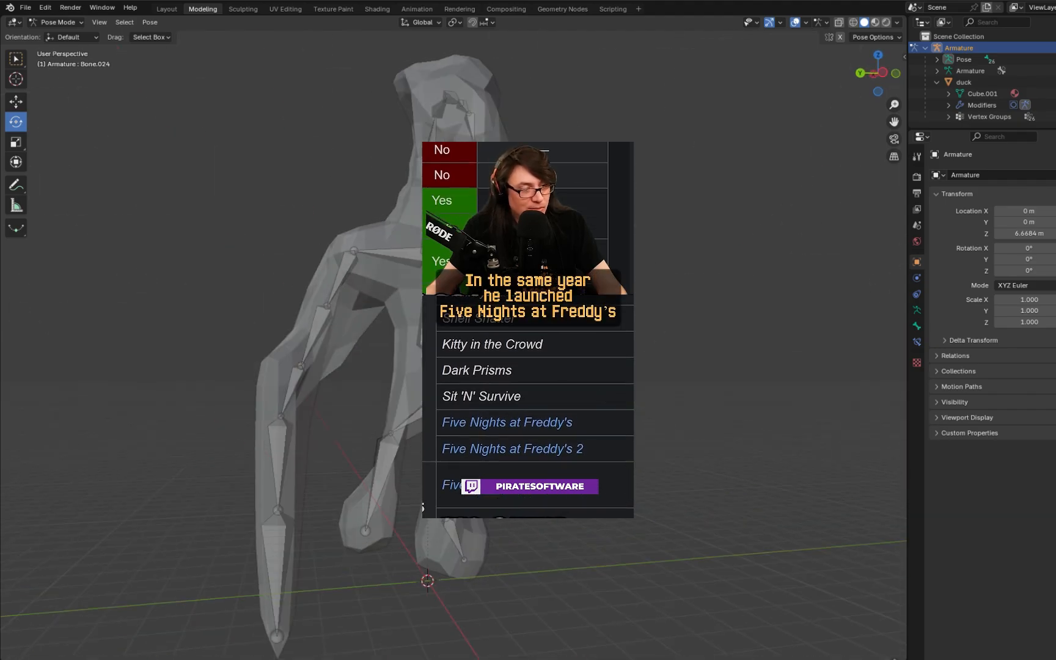
click(54, 23)
click(64, 36)
click(60, 23)
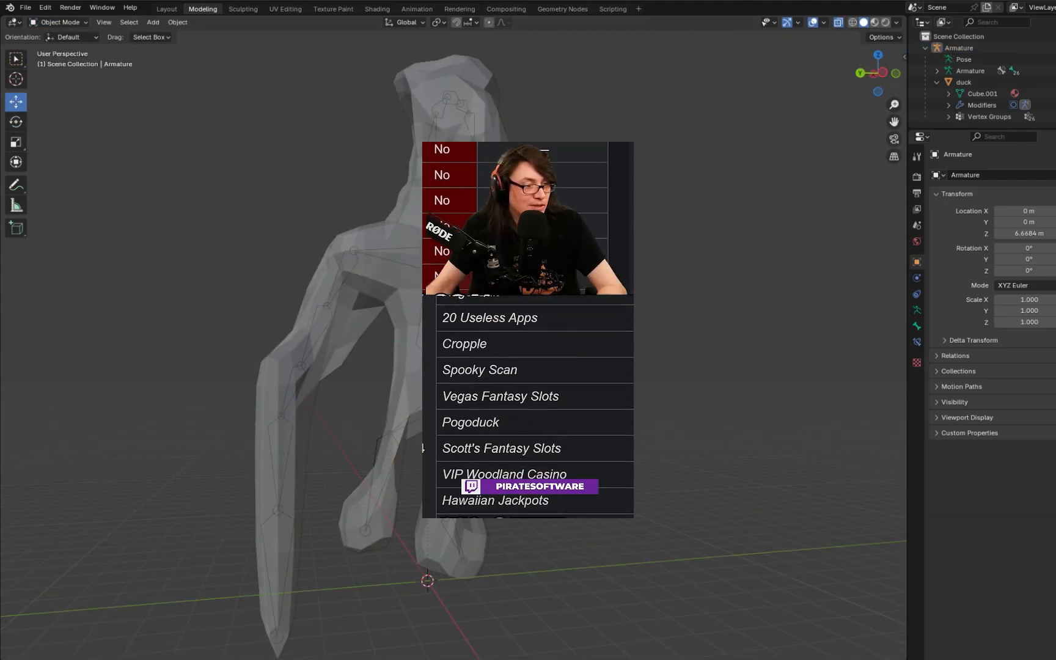
click(61, 60)
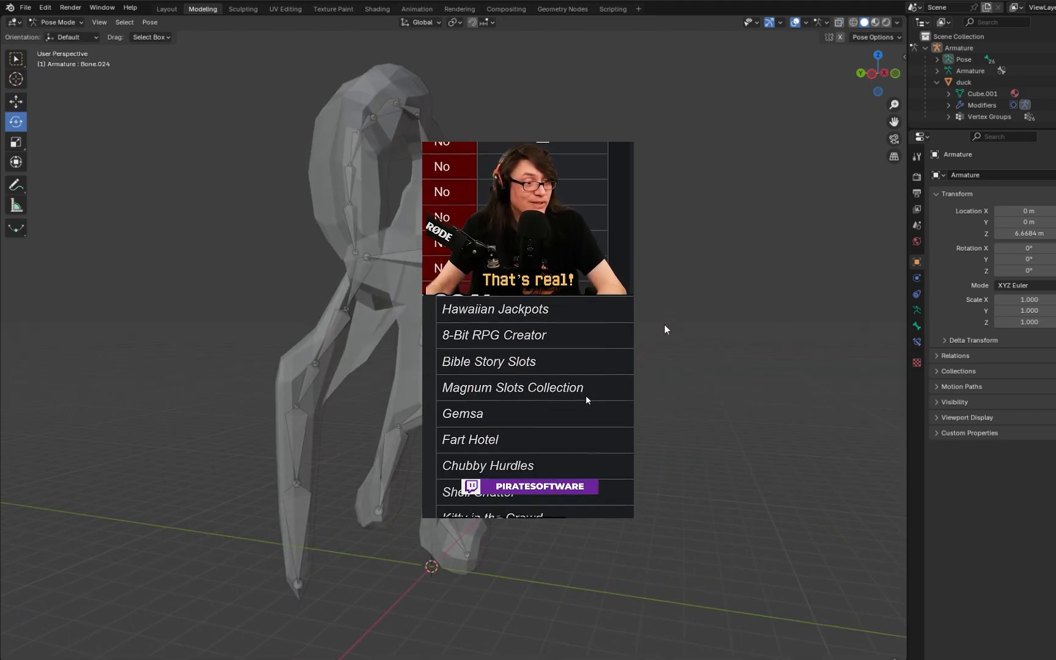
Step: Select the duck mesh and switch it to Weight Paint mode
click(963, 83)
click(45, 23)
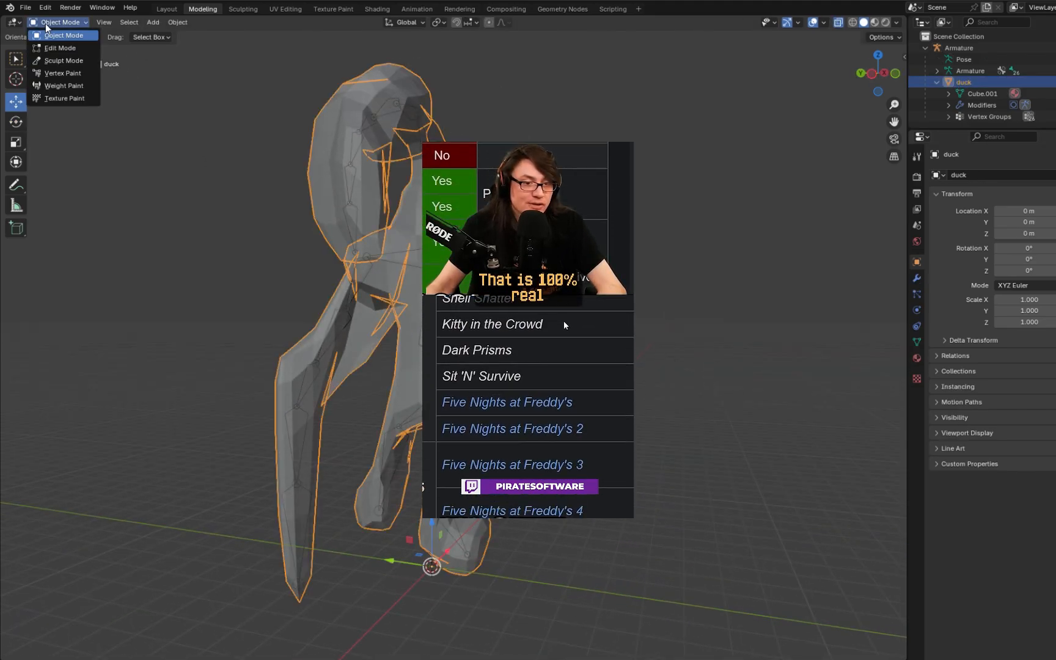
click(69, 87)
mouse_move(514, 415)
middle_down()
mouse_move(660, 407)
mouse_move(684, 370)
mouse_move(713, 398)
mouse_move(690, 392)
middle_up()
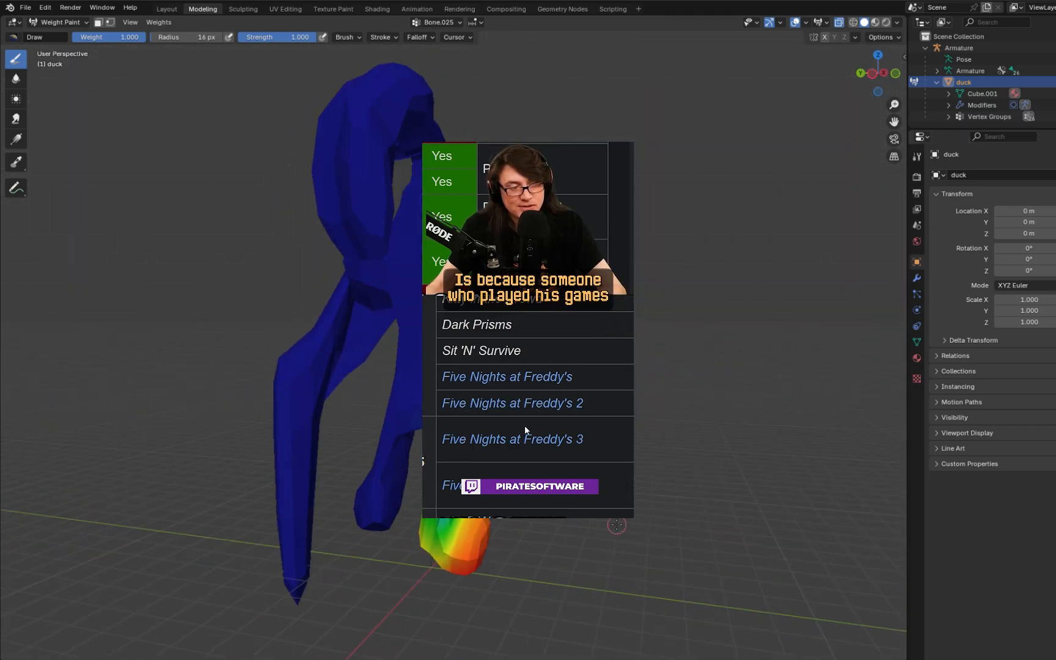
middle_drag(525, 426, 565, 429)
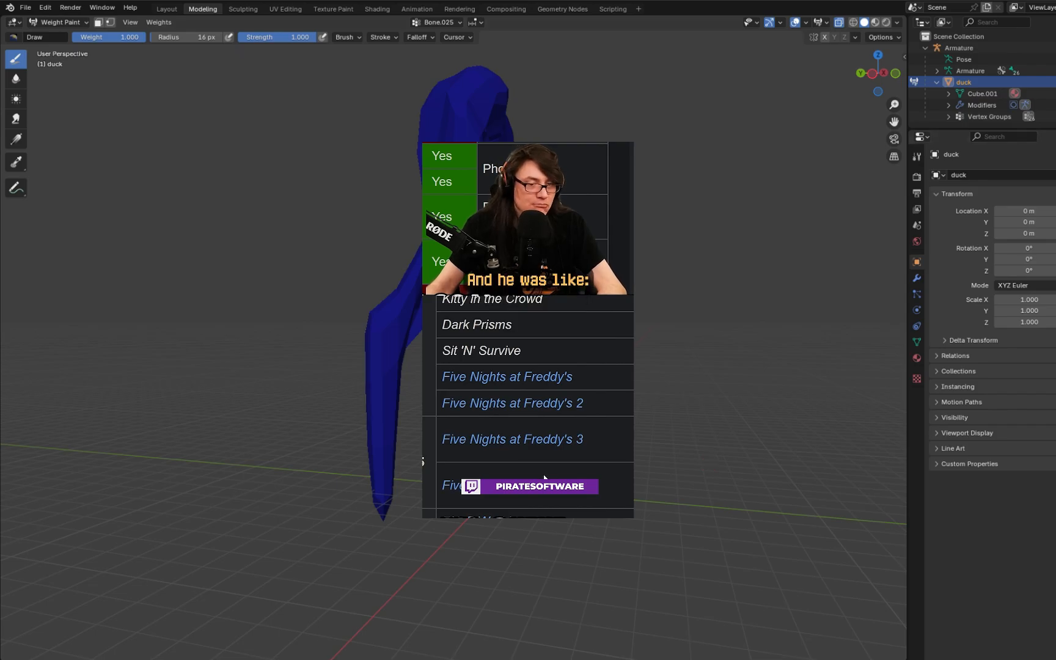
Step: Examine the duck mesh's bone weights by stepping through its vertex groups, including Bone.011 and Bone.012
click(917, 342)
scroll(973, 226, up, 5)
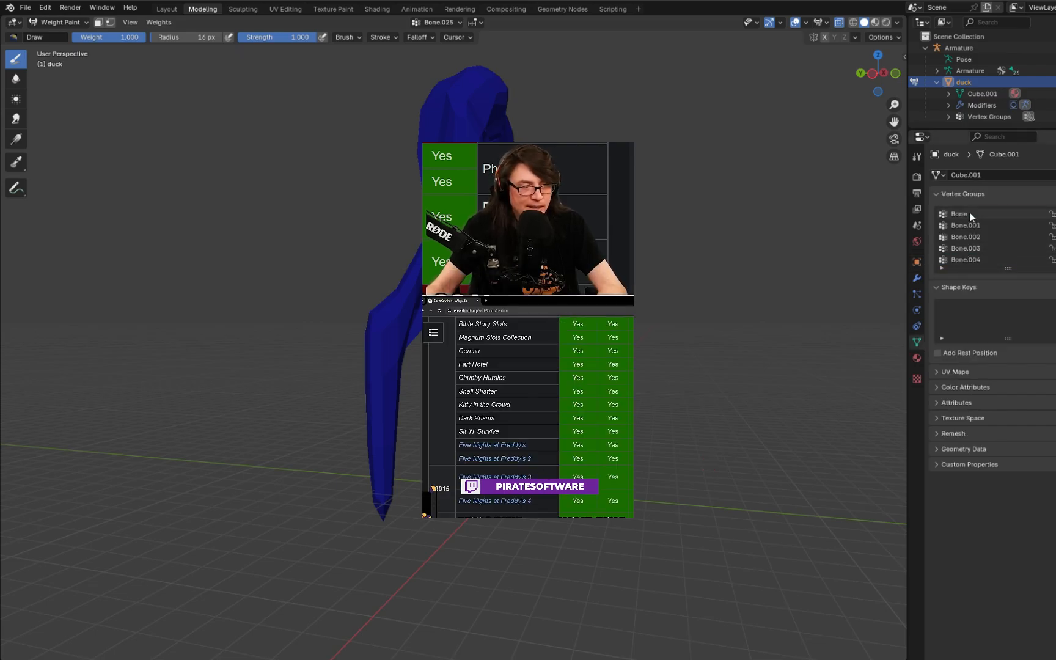
click(973, 248)
click(976, 258)
scroll(976, 257, down, 2)
click(976, 259)
scroll(977, 259, down, 3)
scroll(977, 259, down, 3)
click(976, 251)
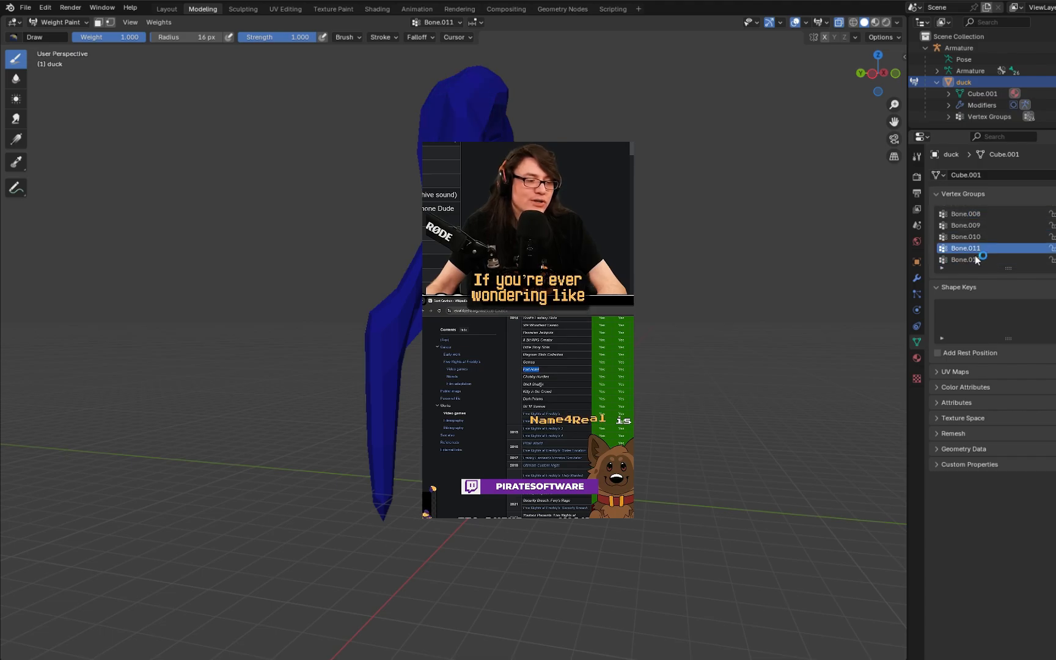
click(976, 259)
Step: Examine the neighbouring vertex groups and inspect Bone.012's weights around the short arm
middle_drag(779, 267, 685, 276)
scroll(992, 234, down, 3)
click(978, 236)
click(980, 249)
click(977, 226)
scroll(689, 322, up, 2)
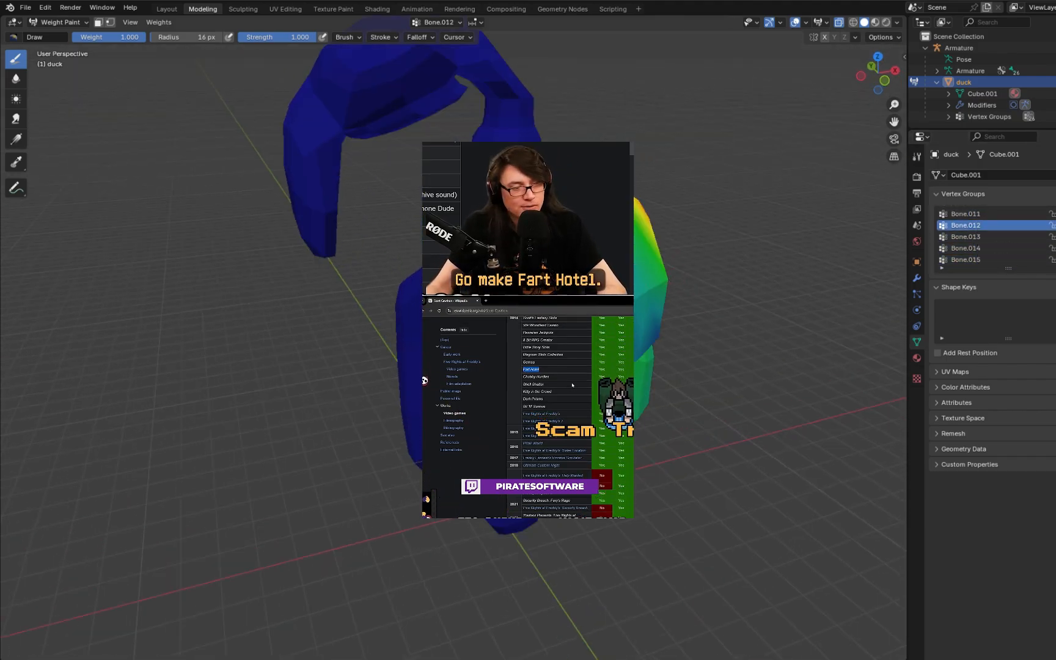
click(636, 239)
middle_drag(423, 422, 314, 322)
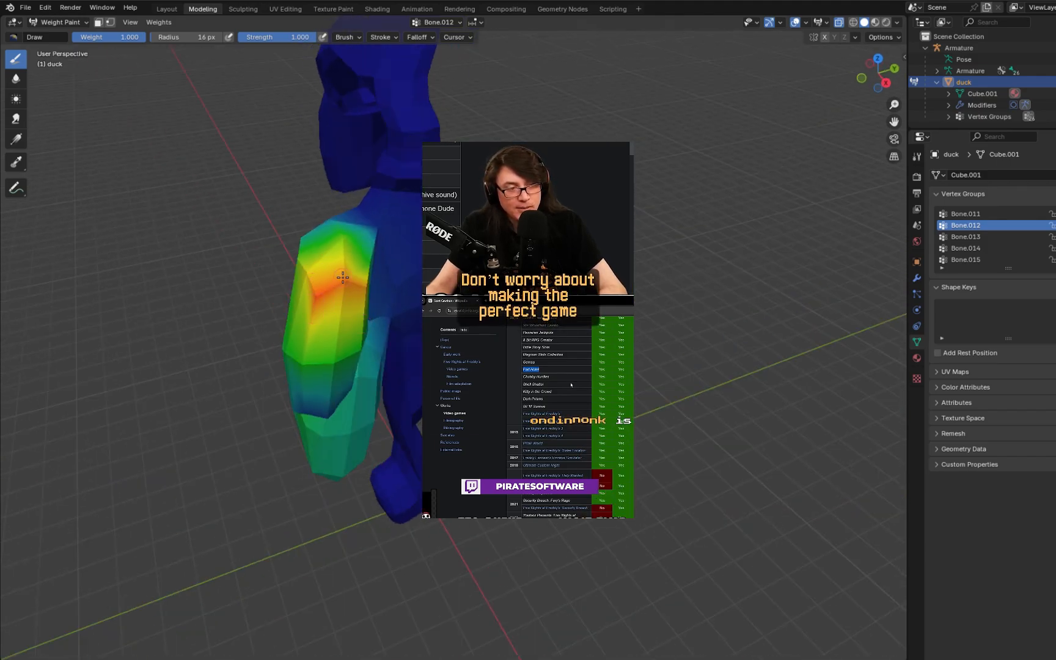
Step: Examine the weights of vertex groups Bone.015 through Bone.018 along the long arm
middle_drag(343, 278, 680, 314)
scroll(966, 244, down, 2)
click(966, 237)
middle_drag(679, 263, 373, 264)
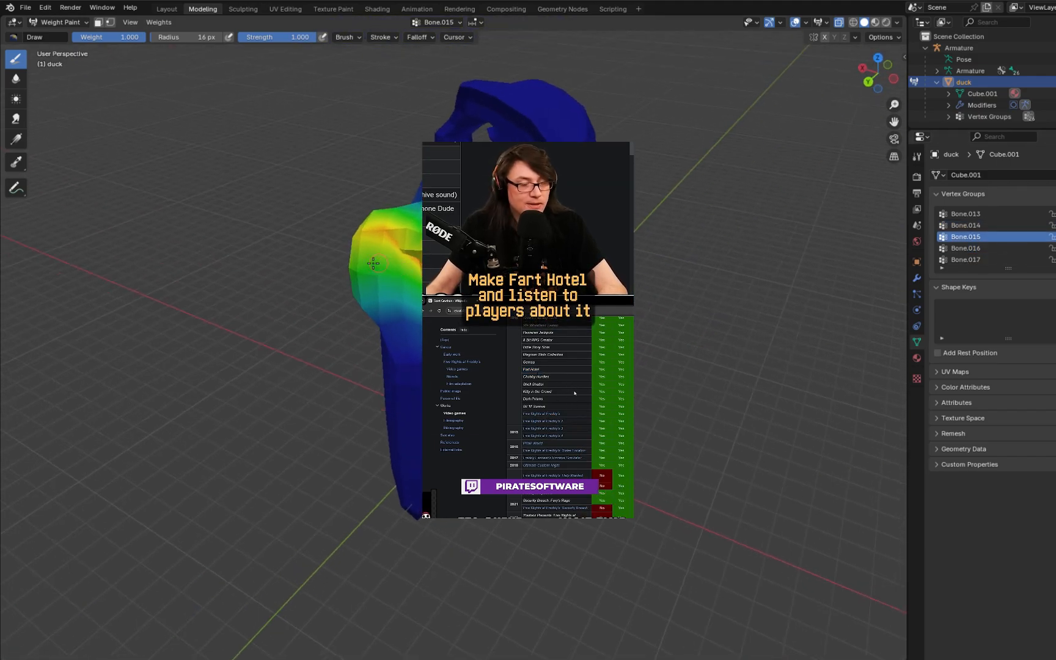
scroll(973, 245, down, 1)
click(975, 249)
scroll(979, 257, down, 1)
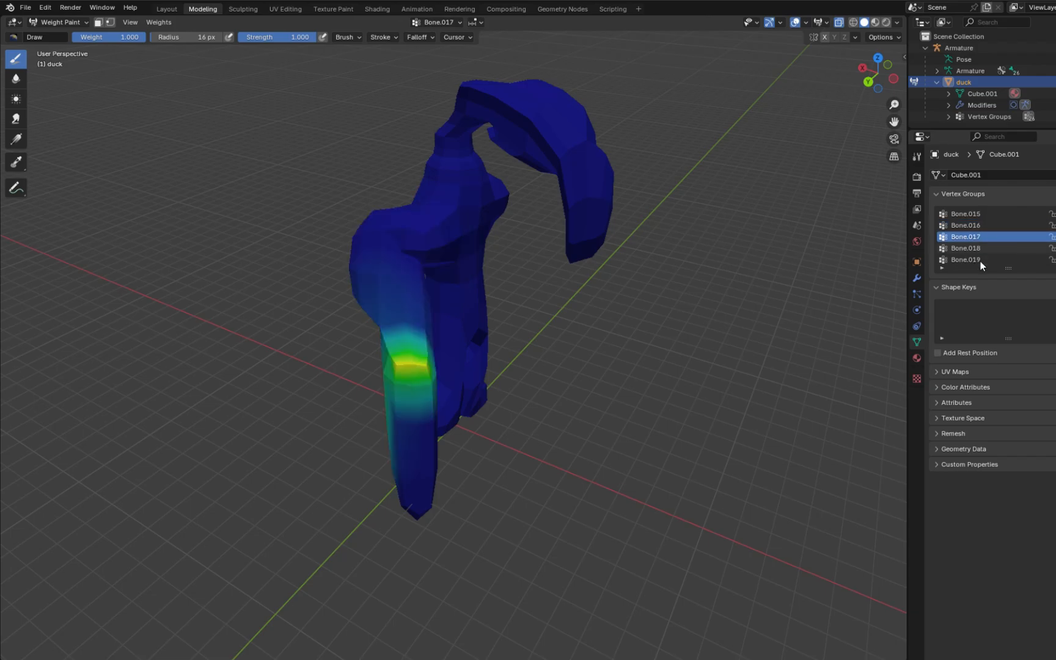
click(976, 249)
middle_drag(685, 281, 538, 238)
Step: Examine the torso and leg weights in the vertex groups from Bone.019 through Bone.022
scroll(966, 245, down, 2)
click(966, 238)
middle_drag(424, 441, 575, 474)
click(988, 250)
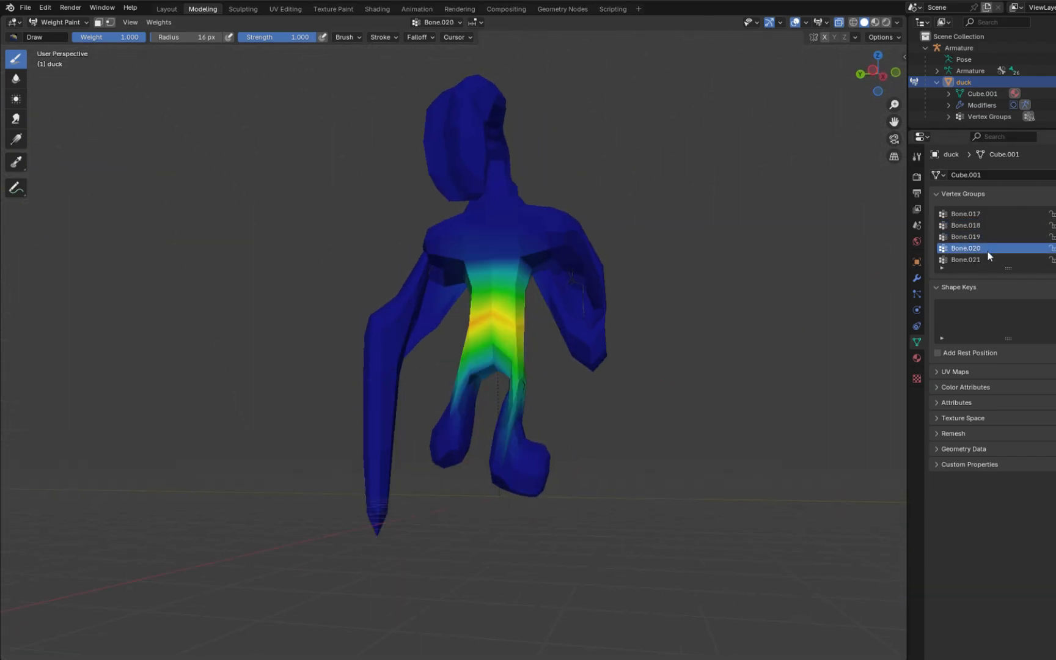
scroll(985, 250, down, 1)
click(981, 248)
click(973, 258)
scroll(972, 258, down, 2)
middle_drag(548, 433, 454, 414)
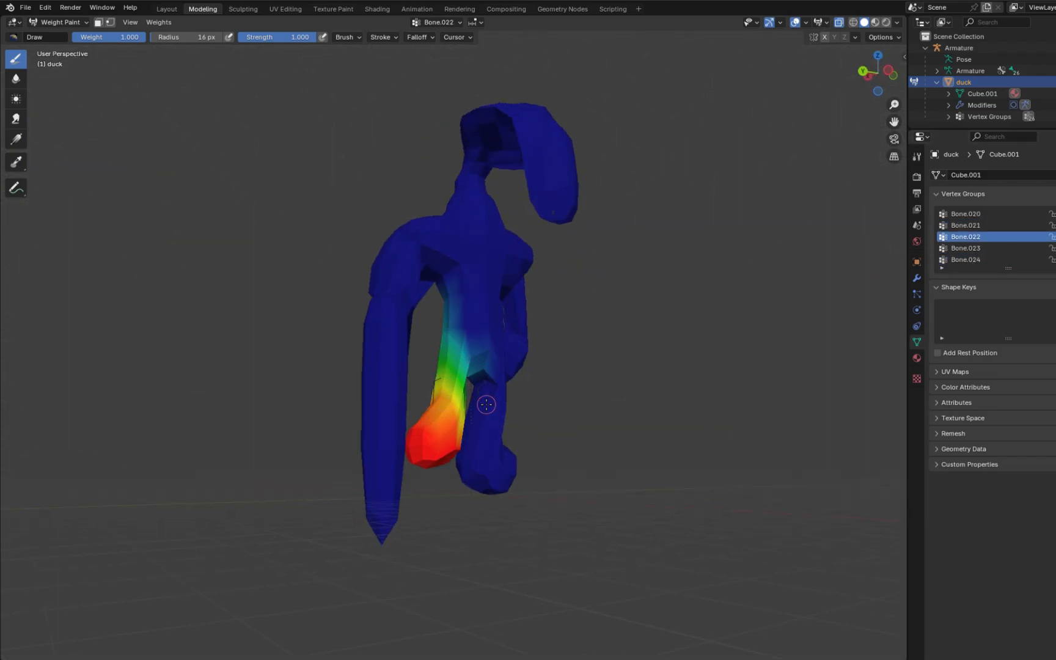
Step: Go back through the earlier vertex groups and recheck Bone.020's weights on the torso
scroll(972, 238, up, 5)
click(972, 214)
click(974, 249)
click(964, 258)
scroll(967, 258, down, 1)
click(973, 262)
middle_drag(437, 366, 462, 390)
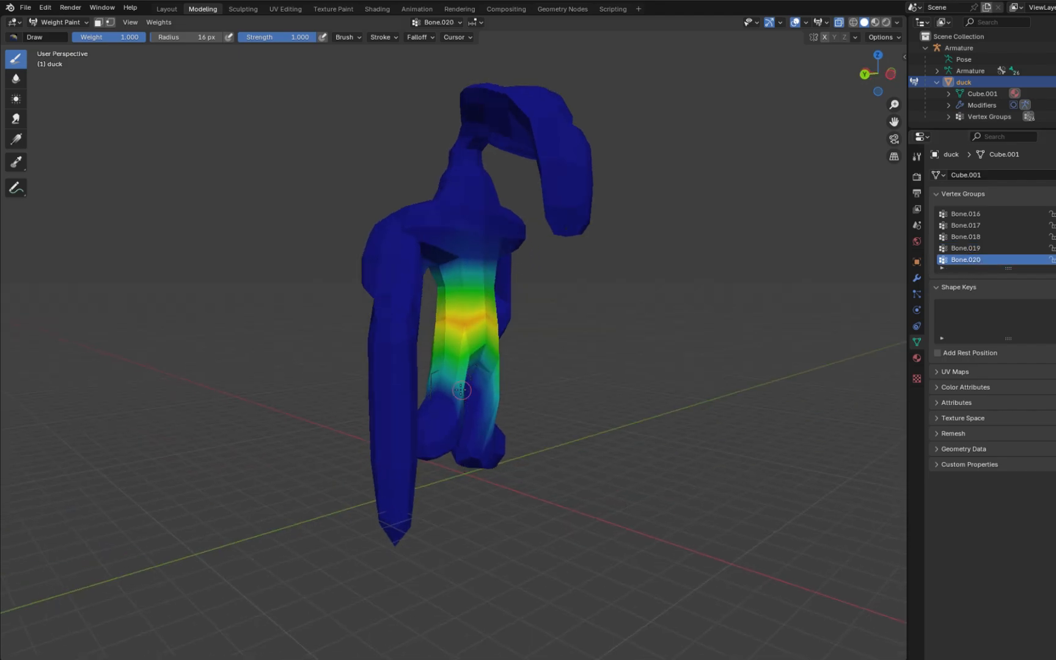
Step: Make Bone.022 the active vertex group and inspect its weights on the leg and hip
scroll(461, 390, up, 3)
scroll(975, 240, down, 3)
click(975, 239)
middle_drag(581, 367, 468, 367)
click(972, 251)
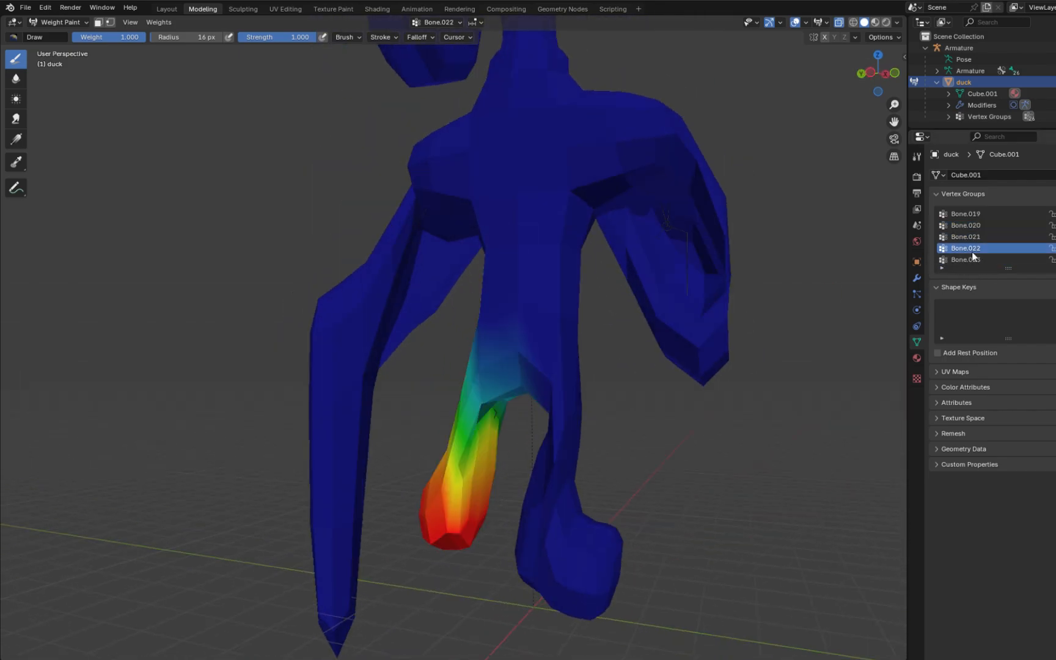
middle_drag(628, 455, 732, 444)
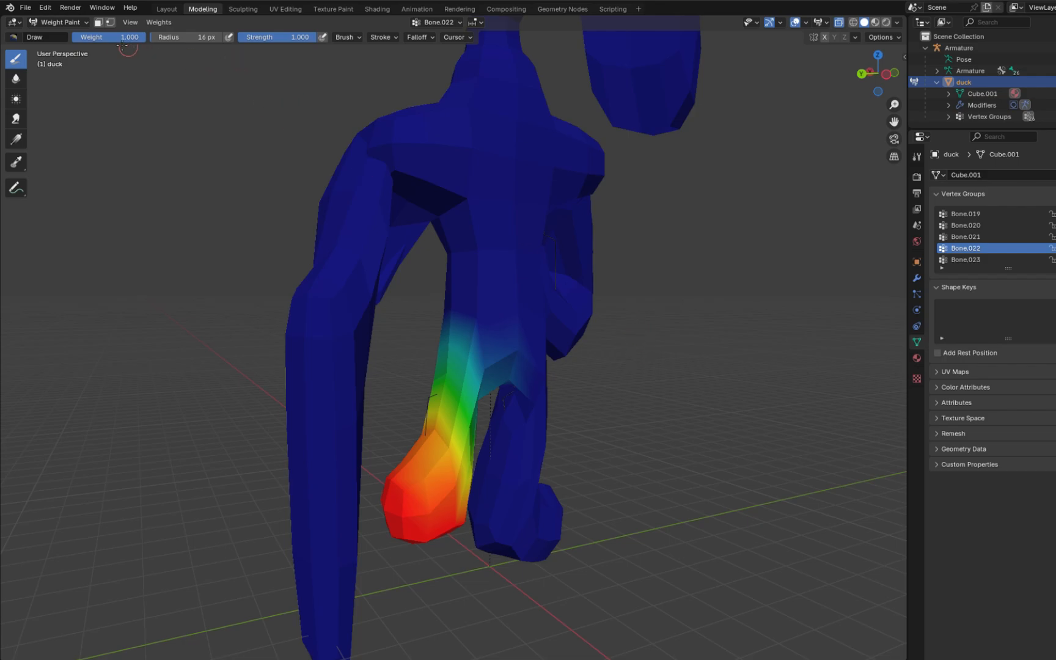
Step: Set the brush weight to 0 and paint Bone.022's influence off the hip and upper leg on all sides
drag(124, 39, 49, 39)
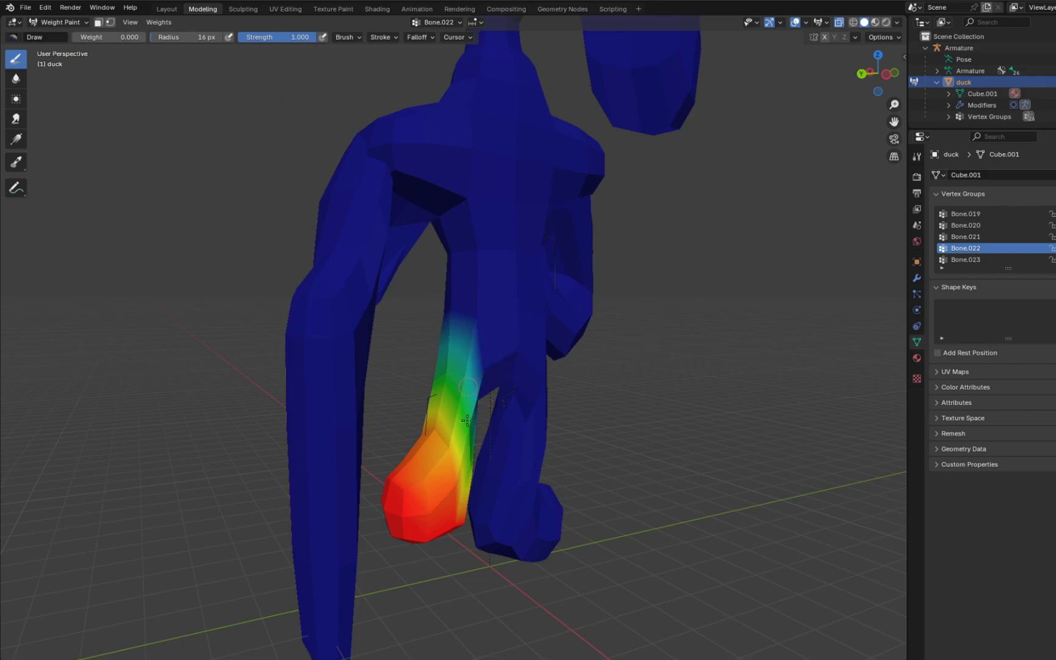
middle_drag(443, 333, 530, 401)
middle_drag(599, 407, 481, 404)
drag(454, 430, 413, 406)
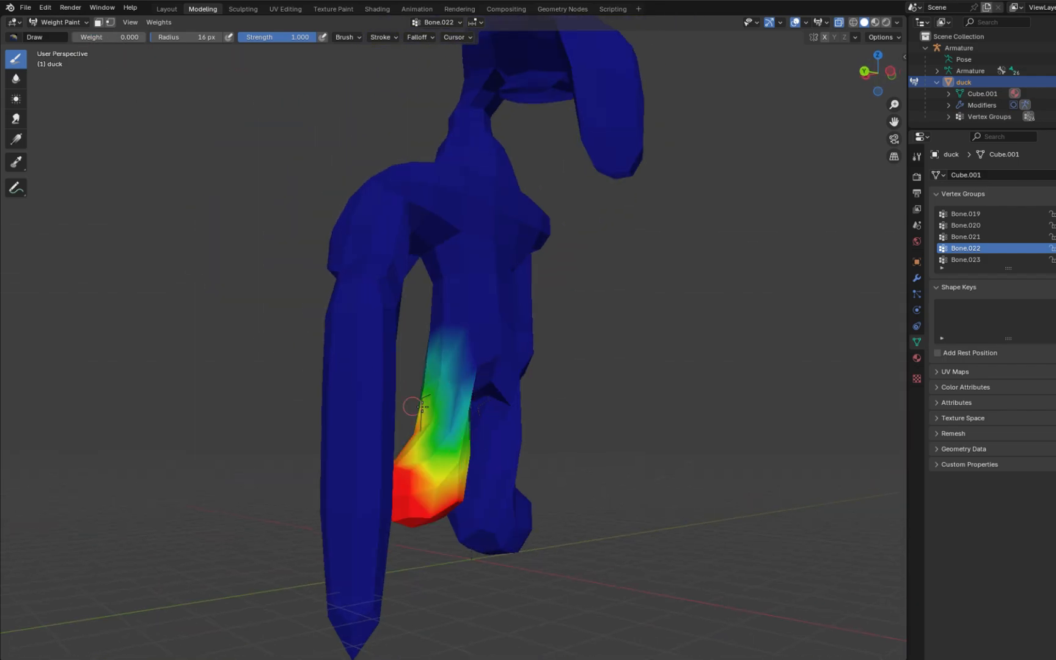
middle_drag(318, 397, 422, 416)
drag(421, 416, 393, 437)
middle_drag(392, 437, 444, 394)
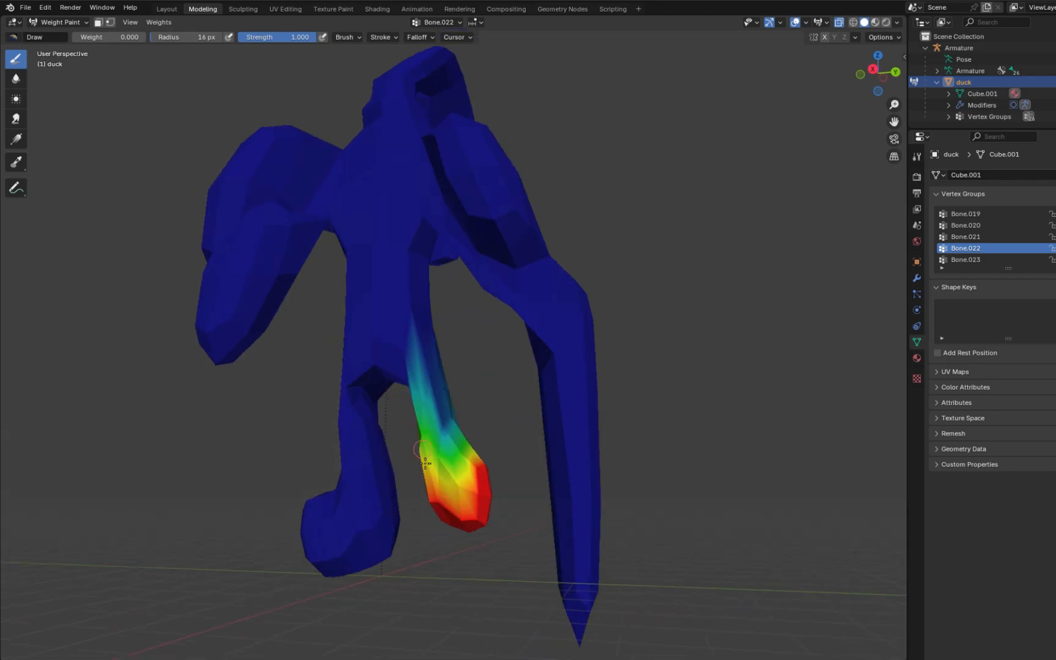
mouse_move(426, 462)
middle_down()
mouse_move(713, 403)
mouse_move(581, 410)
middle_up()
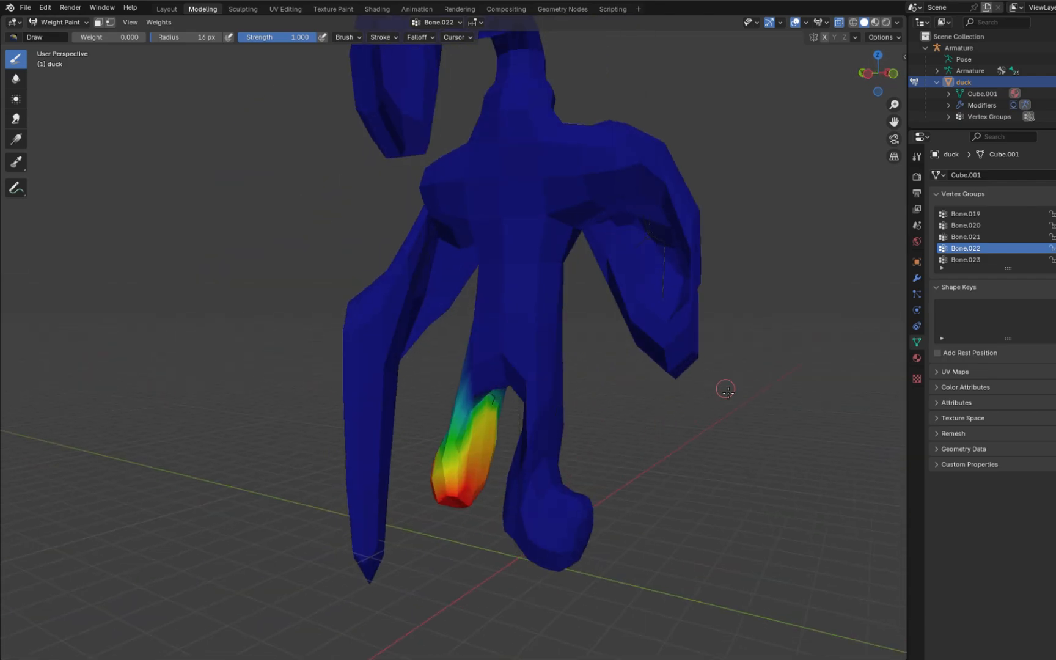
click(61, 23)
middle_drag(652, 448, 605, 441)
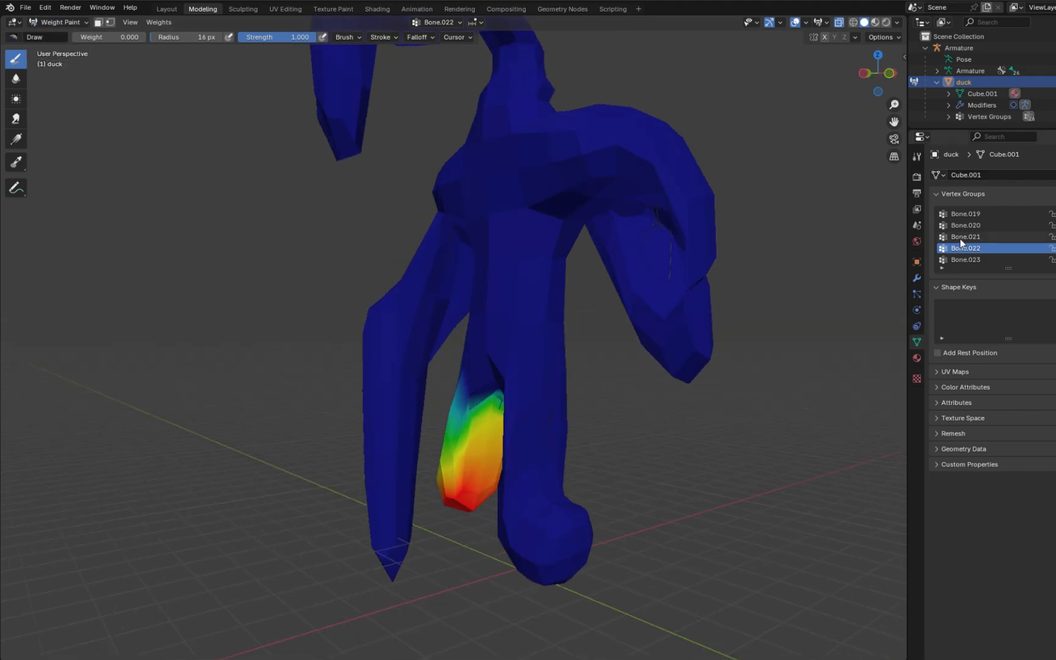
Step: Make Bone.024 the active vertex group and paint away its weight on the lower torso and leg
scroll(960, 243, down, 1)
click(961, 259)
middle_drag(569, 409, 486, 399)
drag(482, 480, 537, 452)
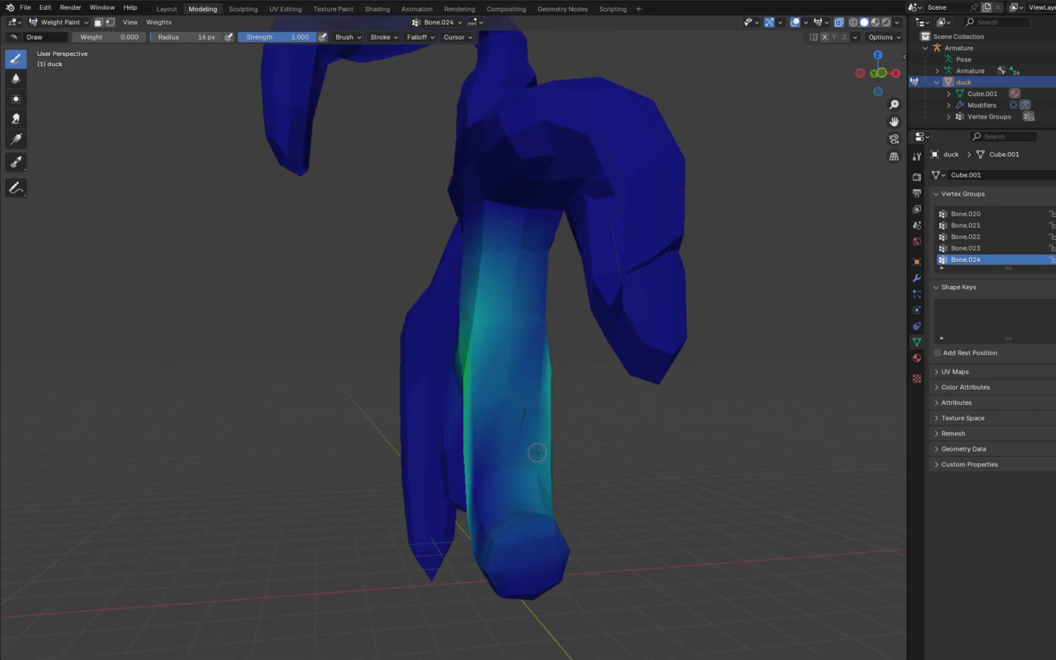
middle_drag(538, 451, 369, 422)
drag(369, 404, 371, 483)
middle_drag(371, 465, 544, 453)
Step: Make Bone.025 the active vertex group and inspect its weights on the leg and foot
scroll(962, 244, down, 1)
click(978, 261)
middle_drag(660, 416, 850, 348)
middle_drag(727, 507, 587, 509)
middle_drag(619, 292, 530, 490)
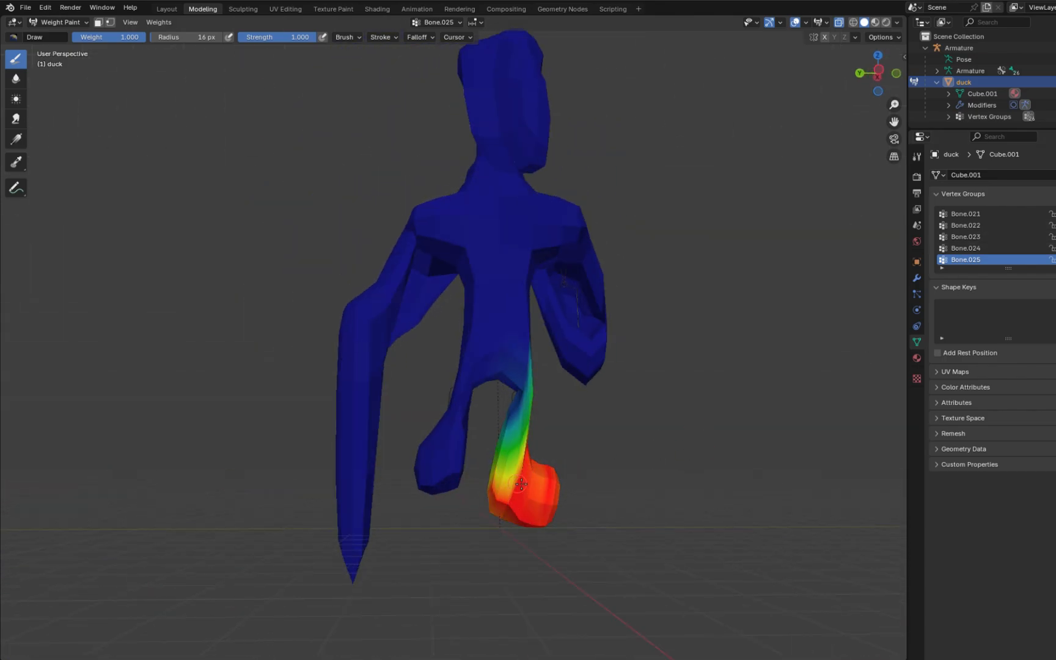
mouse_move(564, 483)
middle_down()
mouse_move(489, 489)
mouse_move(542, 472)
mouse_move(830, 483)
mouse_move(887, 427)
middle_up()
Step: Go back to vertex groups Bone.008 and Bone.009 and examine the weights on the beak
scroll(985, 247, up, 10)
click(986, 216)
scroll(985, 215, up, 4)
click(985, 236)
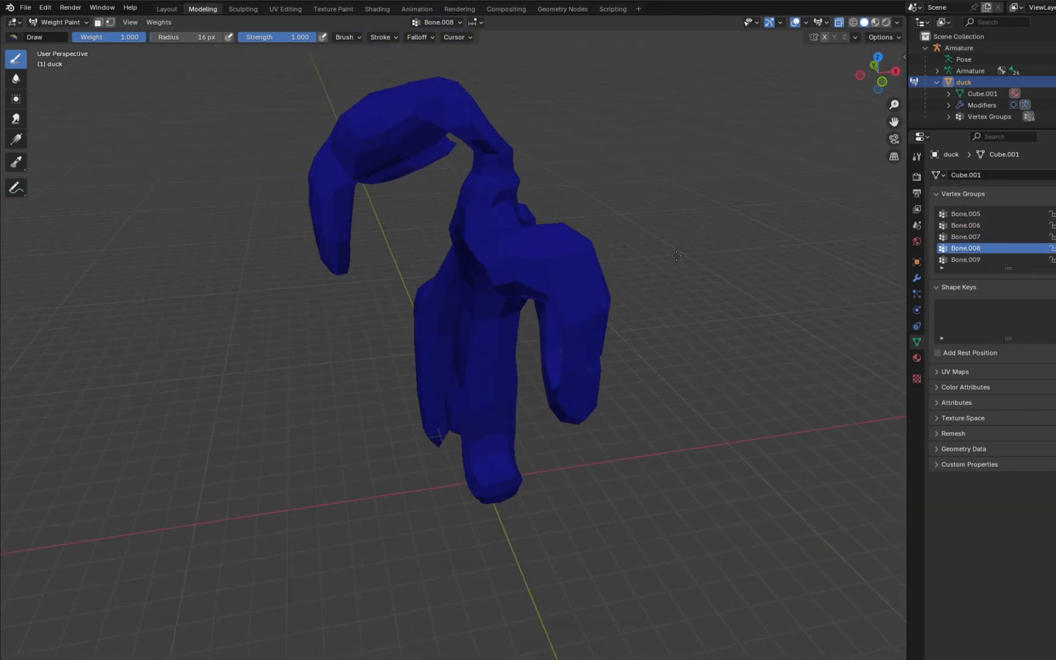
click(1002, 248)
middle_drag(422, 251, 498, 177)
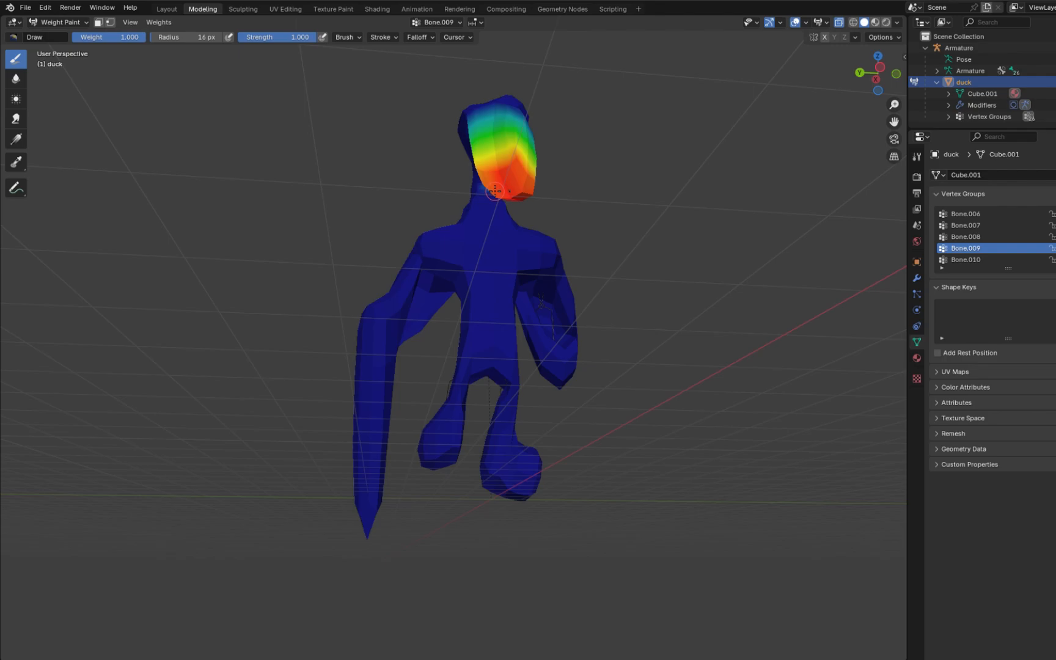
mouse_move(725, 204)
middle_down()
mouse_move(480, 158)
mouse_move(379, 174)
mouse_move(397, 263)
mouse_move(497, 260)
mouse_move(360, 210)
mouse_move(465, 196)
mouse_move(565, 204)
middle_up()
Step: Examine the head weights in the vertex groups from Bone.008 back to Bone.005
click(965, 238)
click(985, 225)
click(976, 248)
click(967, 223)
scroll(967, 222, up, 2)
click(967, 236)
middle_drag(501, 211, 391, 238)
scroll(966, 237, up, 1)
click(966, 236)
middle_drag(428, 168, 422, 275)
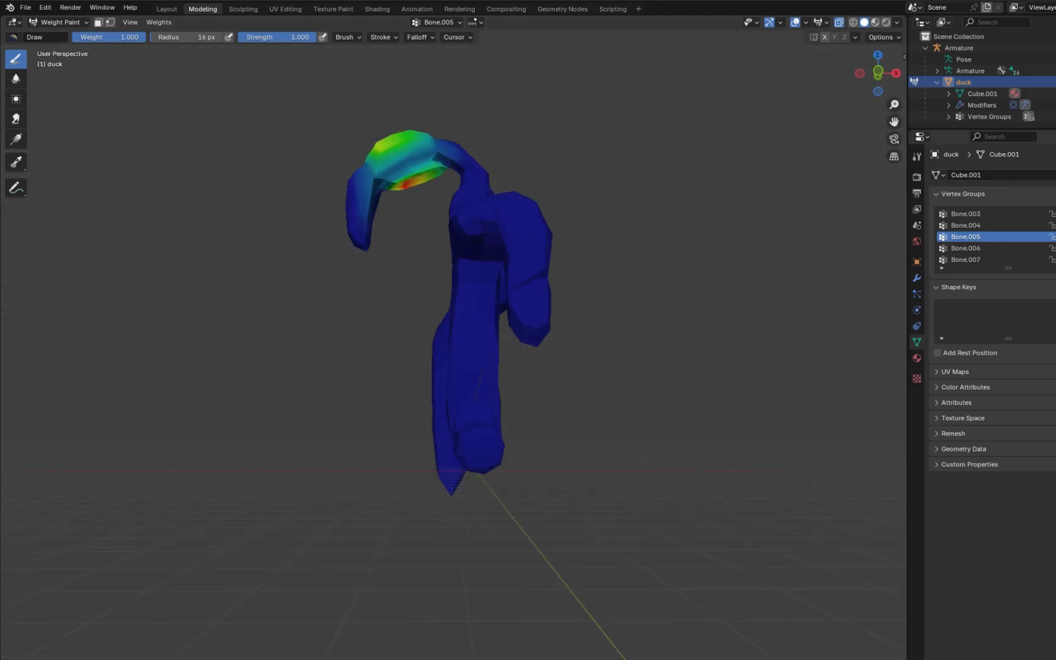
Step: Examine the head and neck weights in vertex groups Bone.004, Bone.003 and Bone.002
click(967, 226)
mouse_move(474, 144)
middle_down()
mouse_move(424, 196)
mouse_move(447, 202)
mouse_move(477, 183)
mouse_move(443, 222)
mouse_move(313, 69)
middle_up()
click(978, 214)
click(988, 223)
click(961, 215)
scroll(960, 216, up, 1)
click(960, 215)
middle_drag(385, 214, 490, 190)
mouse_move(331, 221)
middle_down()
mouse_move(529, 232)
mouse_move(351, 207)
middle_up()
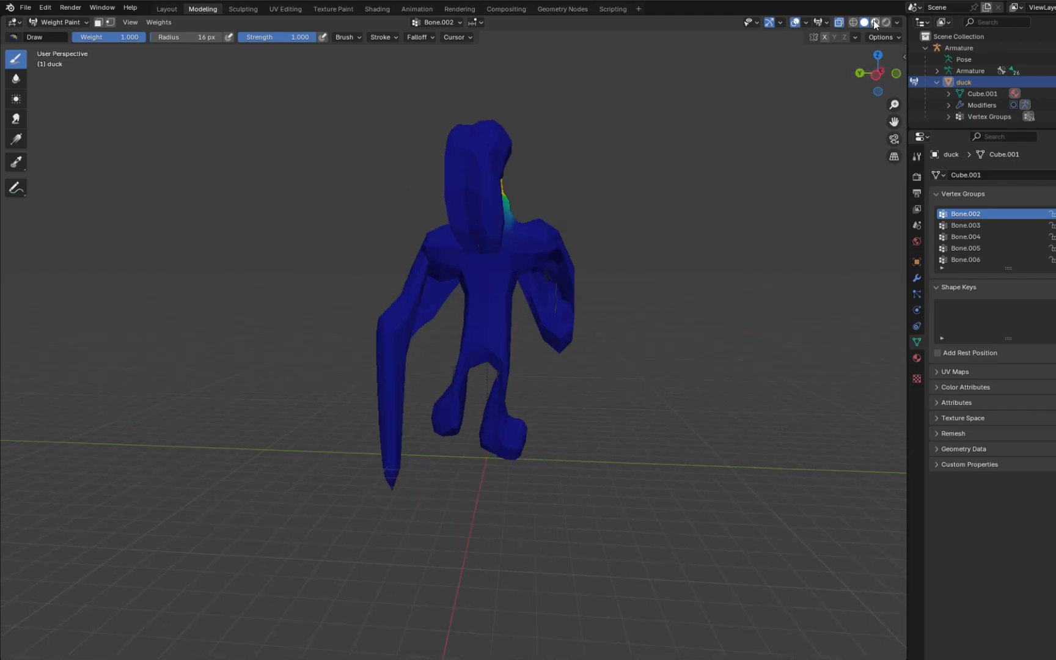
Step: Take the duck mesh out of Weight Paint mode into Object Mode and select the armature
click(839, 22)
click(854, 23)
click(863, 23)
click(58, 22)
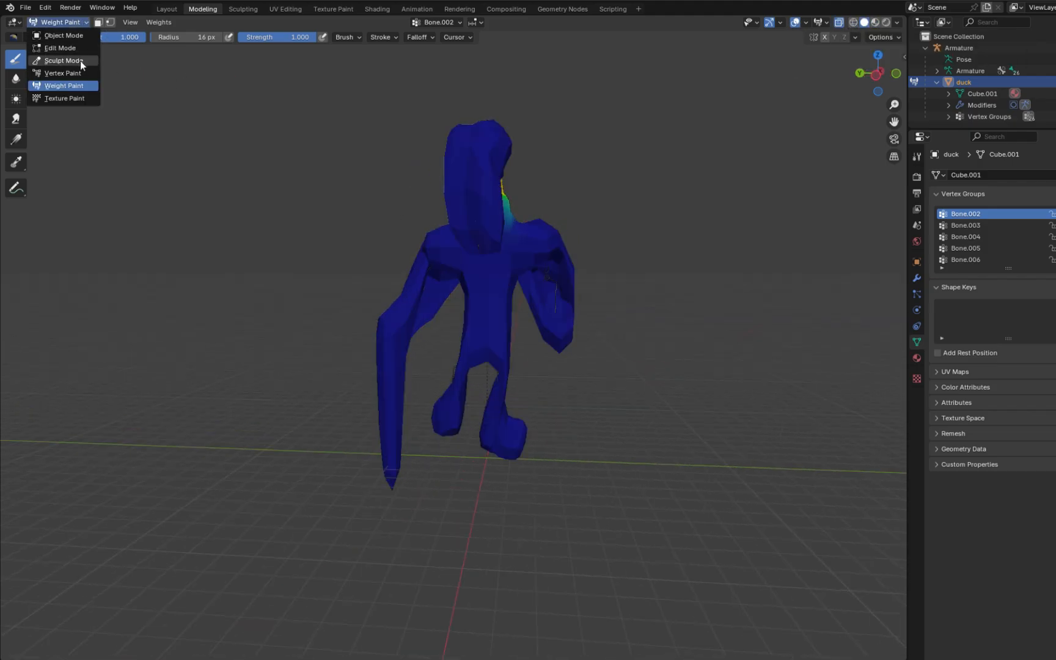
click(45, 47)
click(58, 22)
click(46, 35)
click(974, 71)
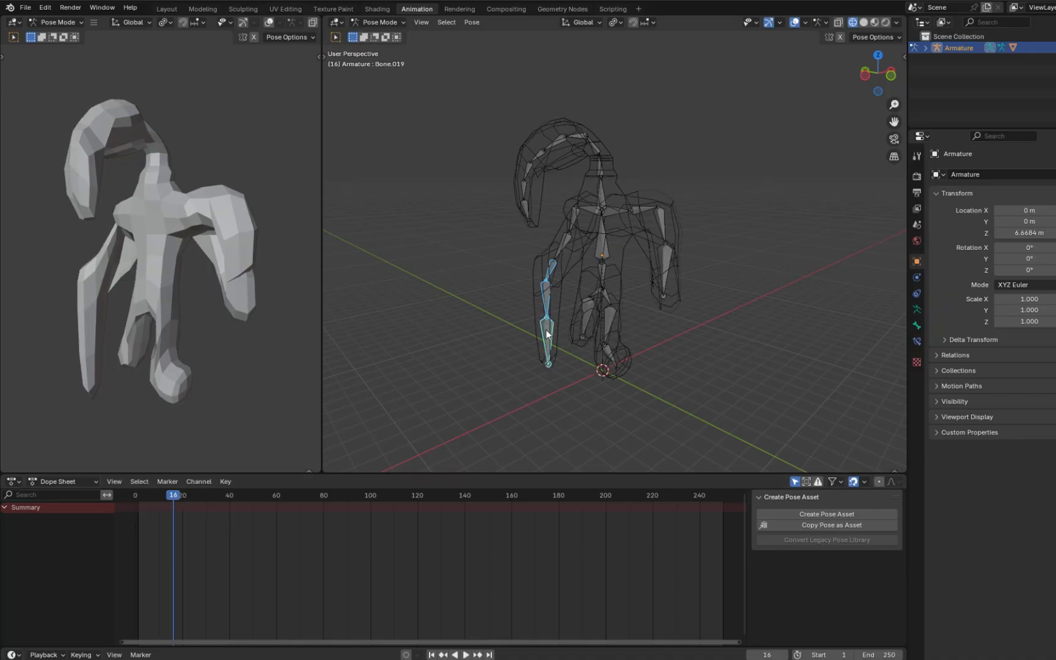
Step: Test-move the long arm and leg bones in the Animation workspace, and display the duck's textures in the smaller viewport
key(space)
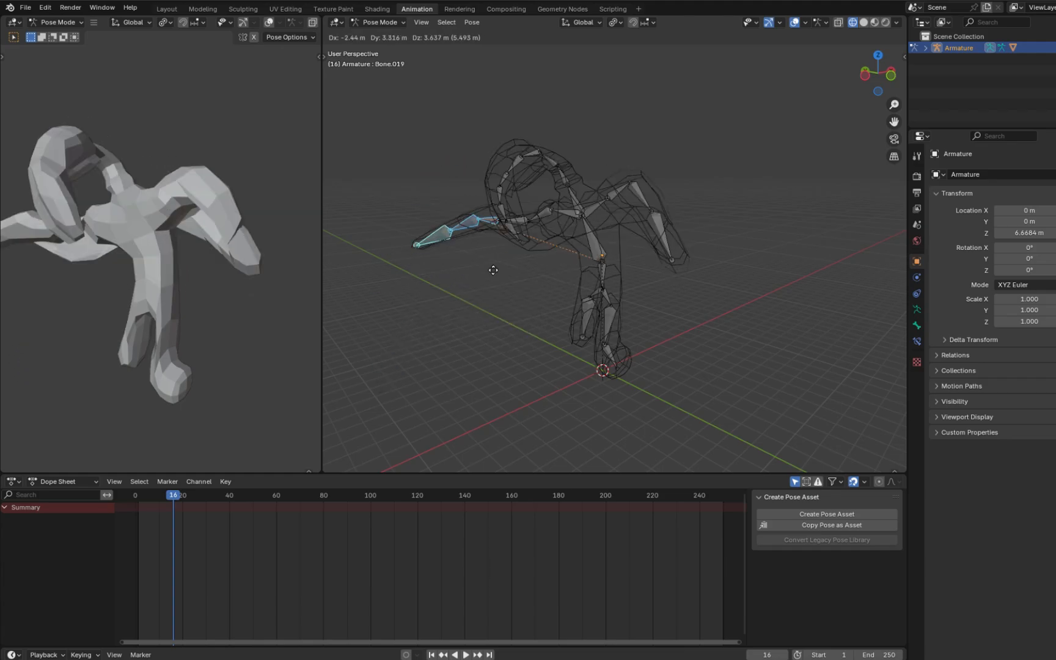
key(Escape)
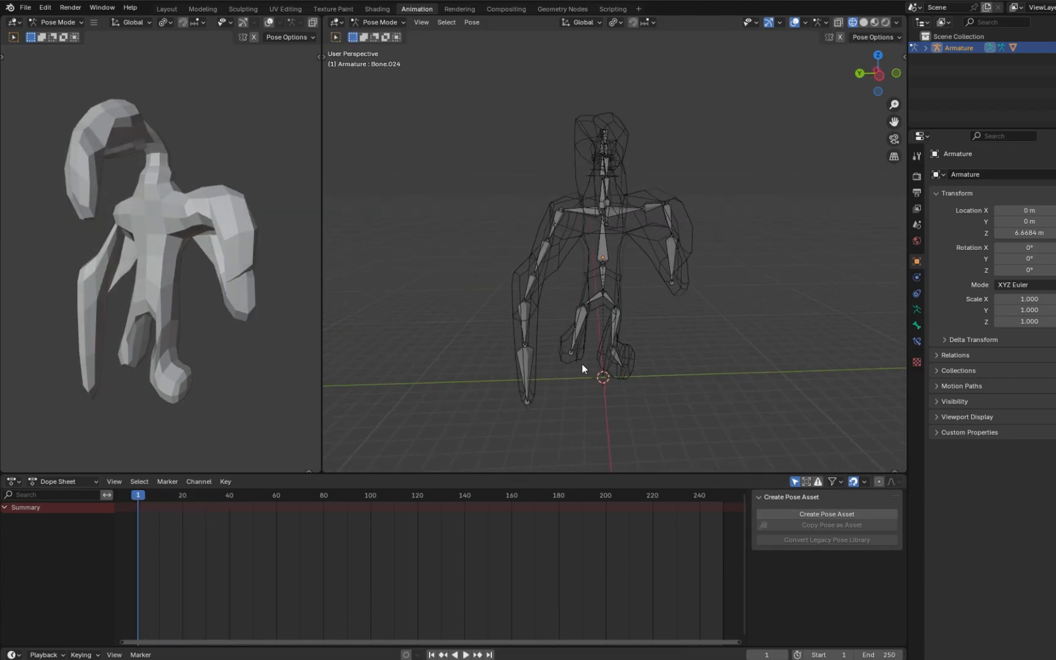
key(g)
click(567, 320)
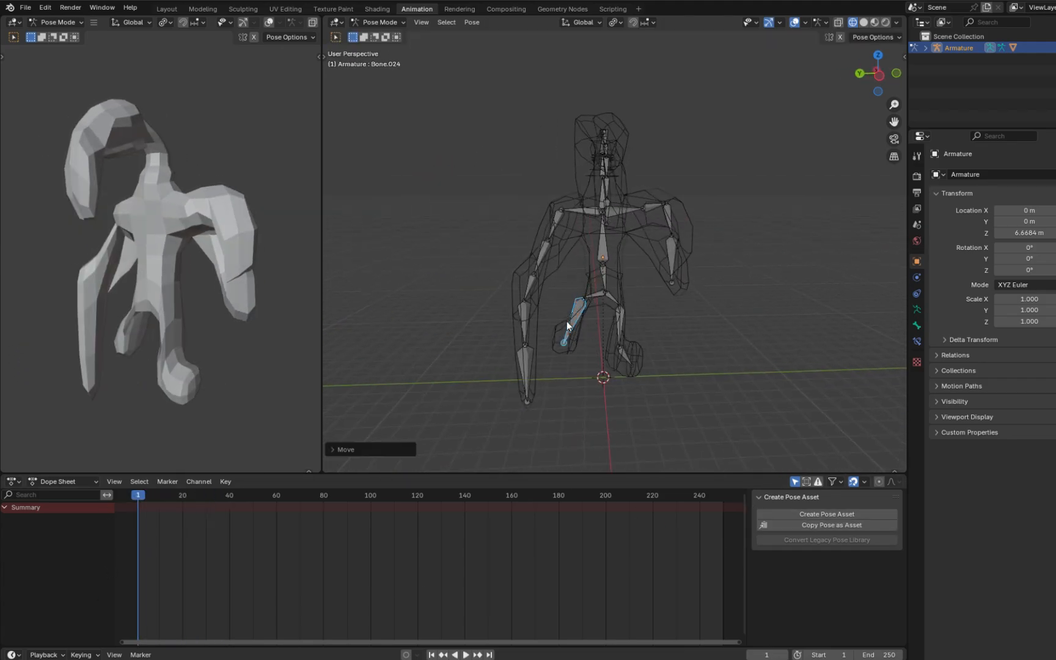
click(409, 22)
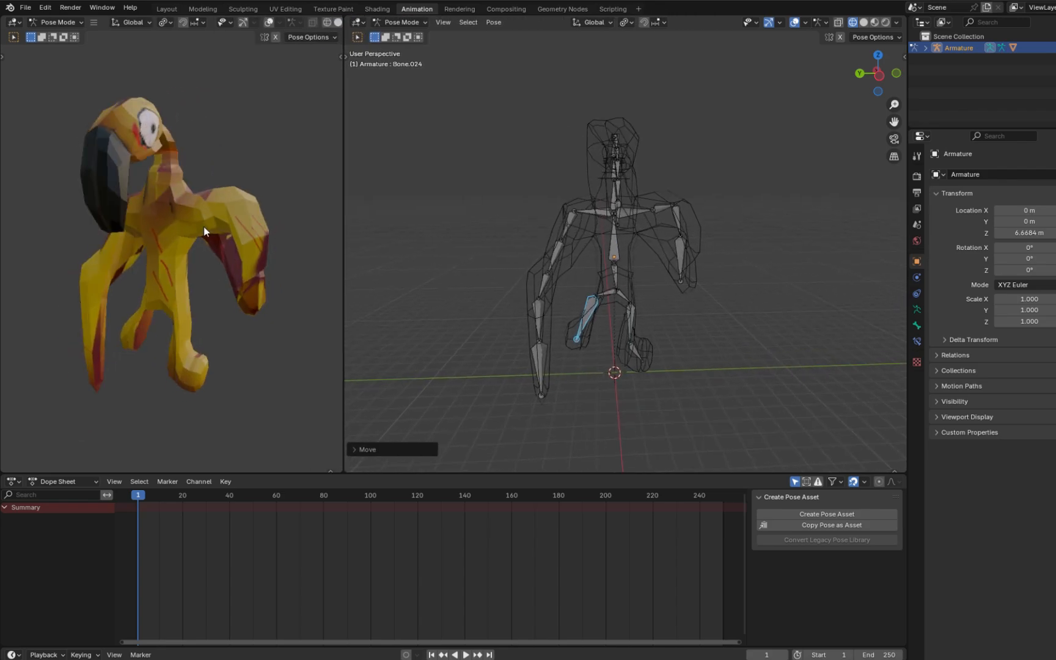
mouse_move(587, 342)
middle_down()
mouse_move(647, 436)
mouse_move(459, 367)
mouse_move(501, 322)
middle_up()
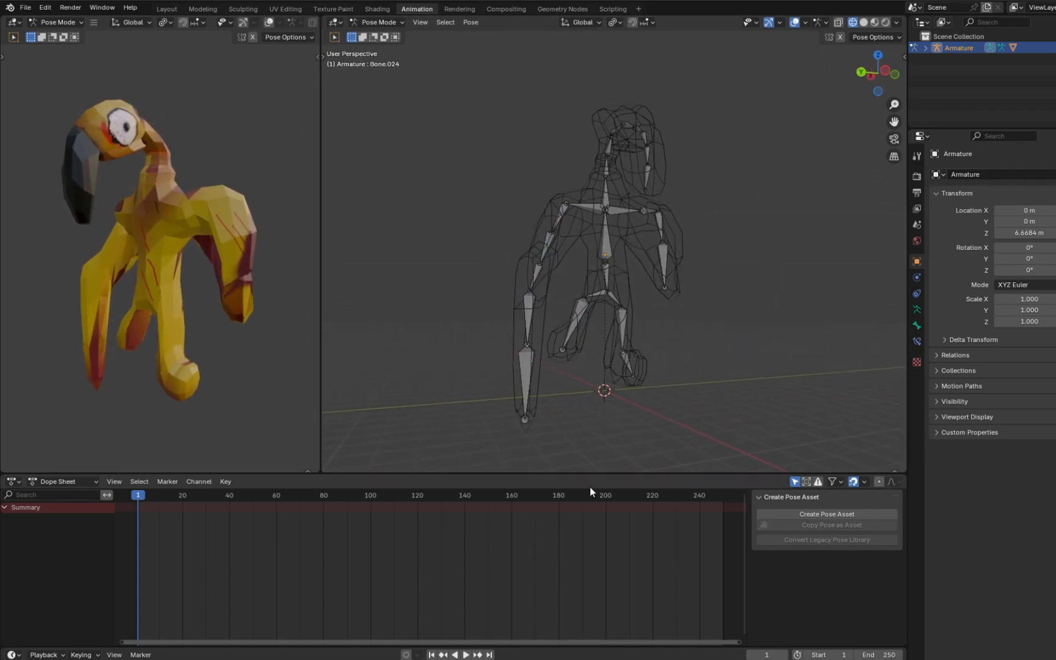
Step: Move the long arm's bone chain about 0.95 m along the global Z axis
click(535, 305)
middle_drag(586, 312, 679, 304)
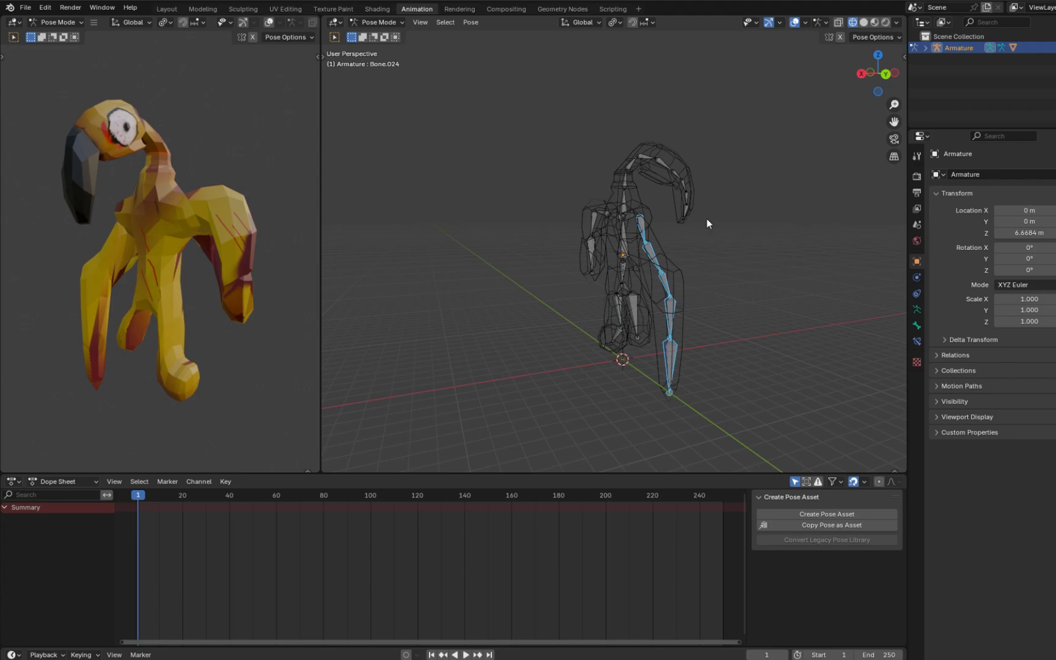
key(g)
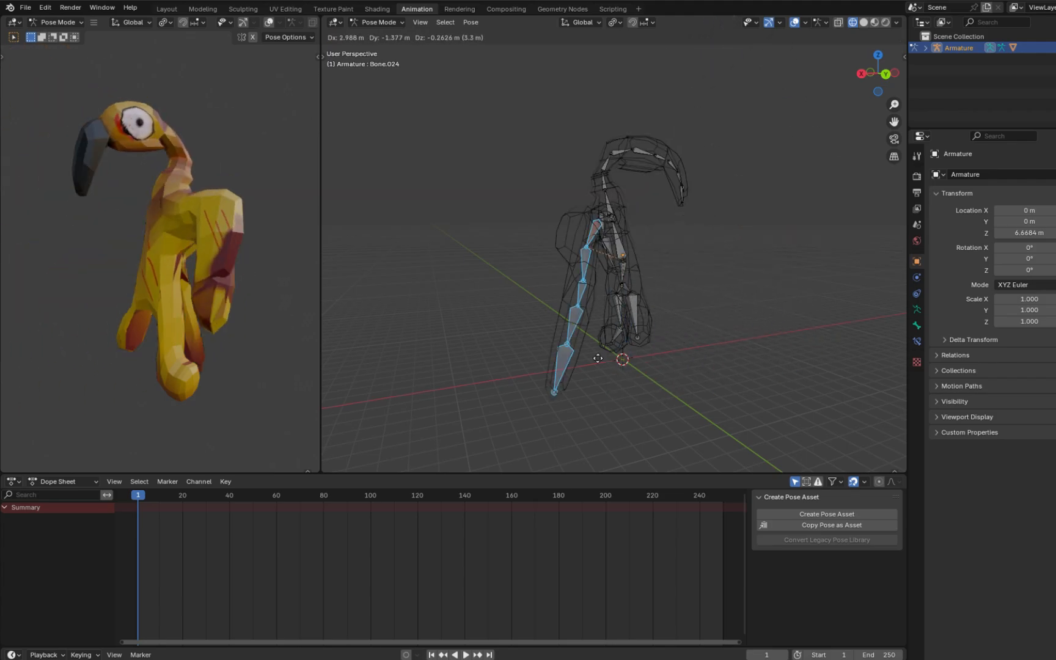
key(x)
key(z)
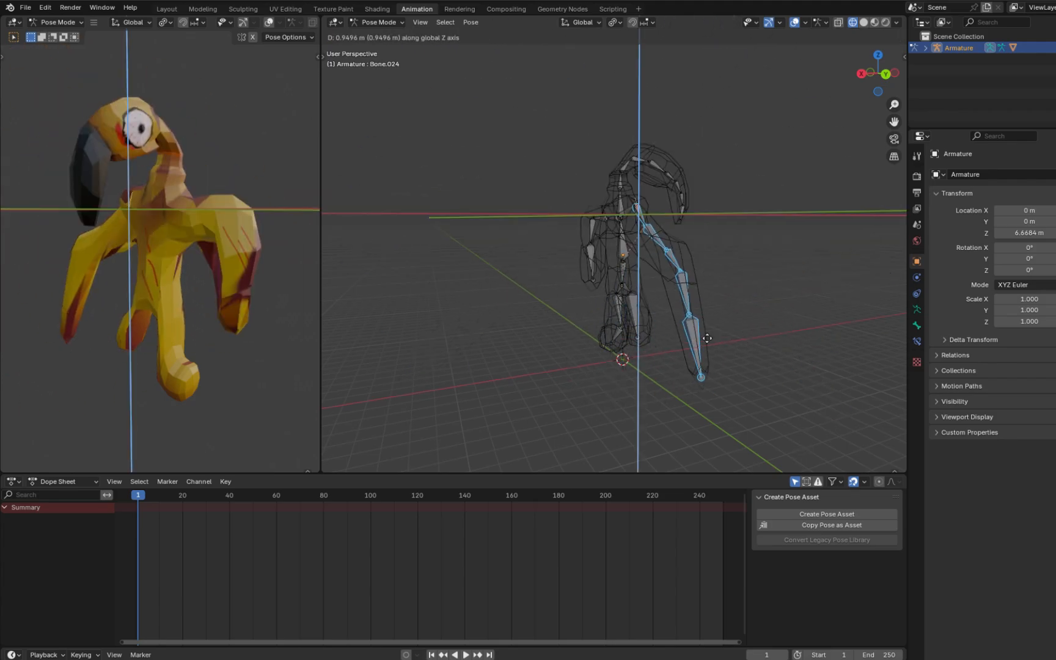
click(707, 338)
Step: Try moving the leg bone Bone.022 to test how the hip follows
middle_drag(708, 338, 606, 365)
click(574, 328)
key(g)
right_click(486, 393)
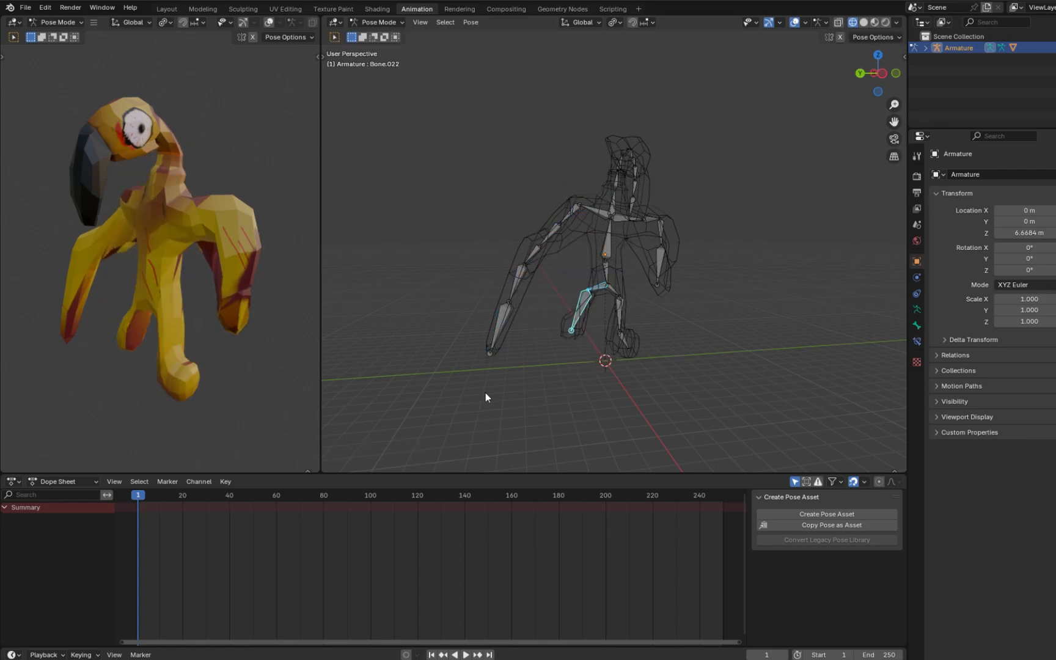
click(486, 393)
Step: Try repositioning the long arm's bone chain while checking the deformation on the textured duck
middle_drag(153, 306, 208, 299)
middle_drag(615, 347, 550, 349)
click(519, 333)
key(g)
click(535, 367)
click(139, 481)
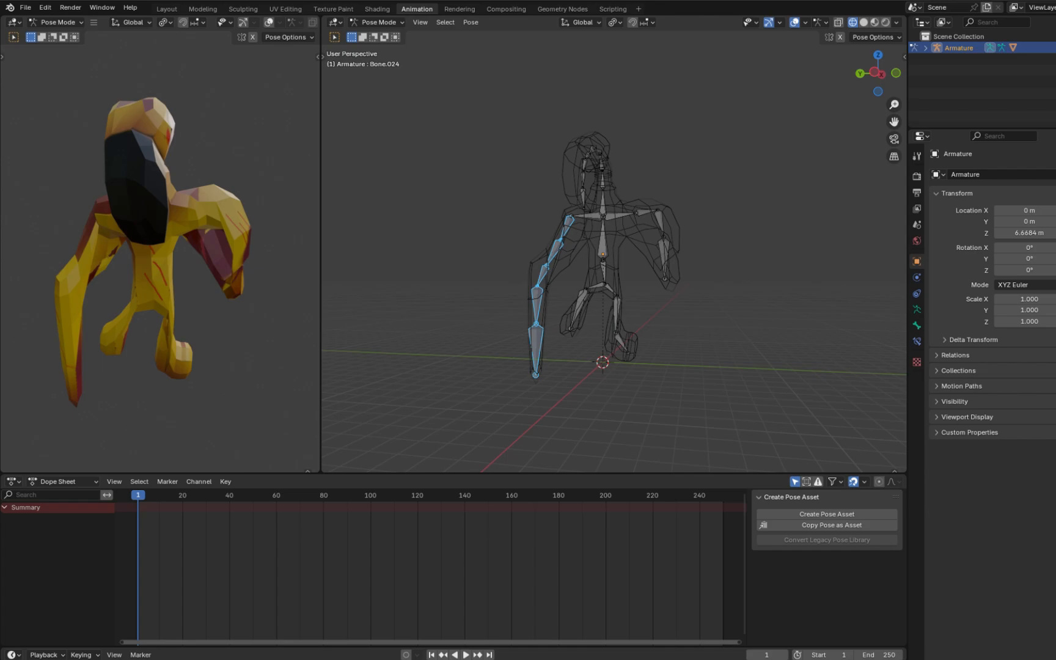
Step: Switch to the Layout workspace and put the armature in Pose Mode
click(166, 9)
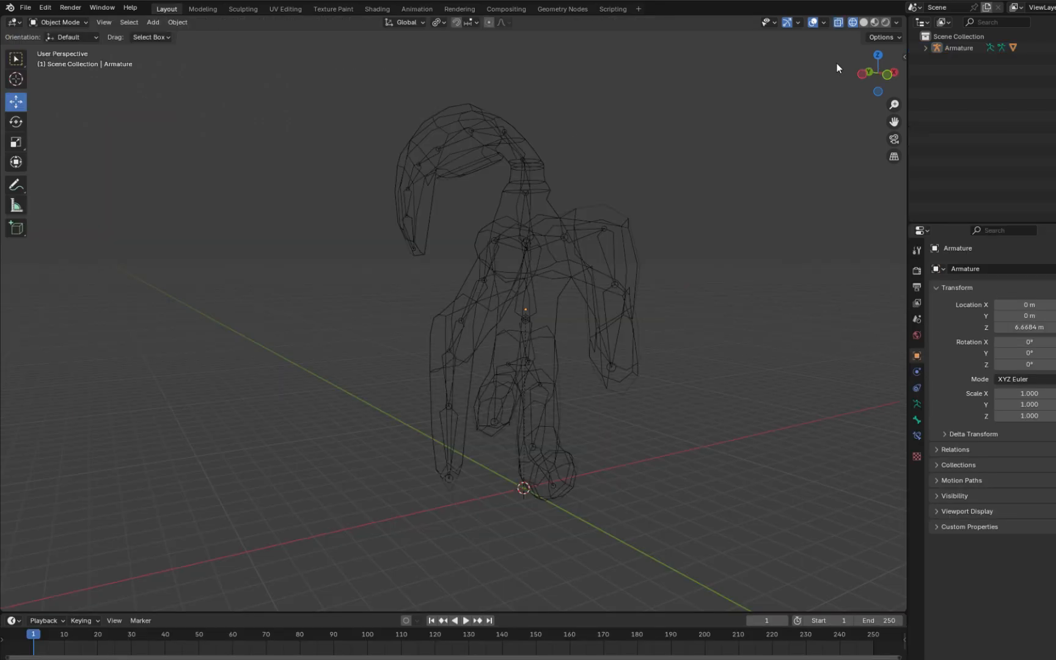
click(959, 48)
click(69, 22)
click(58, 60)
Step: Try moving the foot bone Bone.025 and its leg chain, and undo the moves
middle_drag(489, 379, 550, 379)
click(524, 453)
drag(557, 490, 503, 398)
drag(520, 351, 519, 359)
click(361, 421)
middle_drag(360, 422, 420, 419)
shift+drag(420, 362, 478, 483)
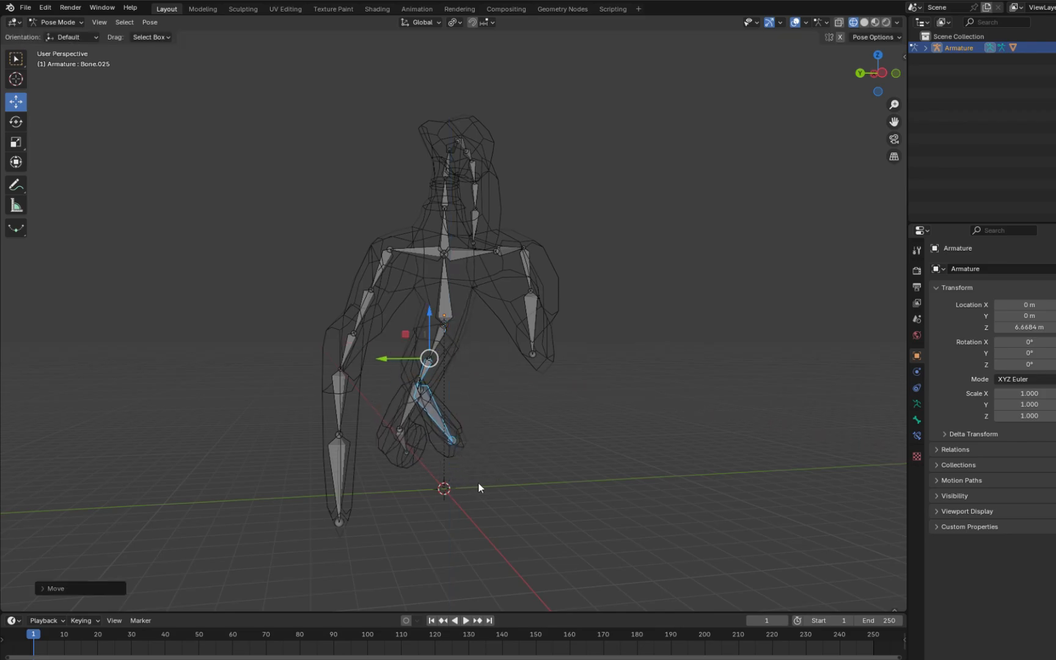
key(ctrl+z)
key(ctrl+z)
Step: Try moving the leg bone Bone.022 towards the body and undo the changes
scroll(440, 486, up, 2)
middle_drag(428, 486, 420, 486)
click(392, 483)
drag(412, 400, 421, 396)
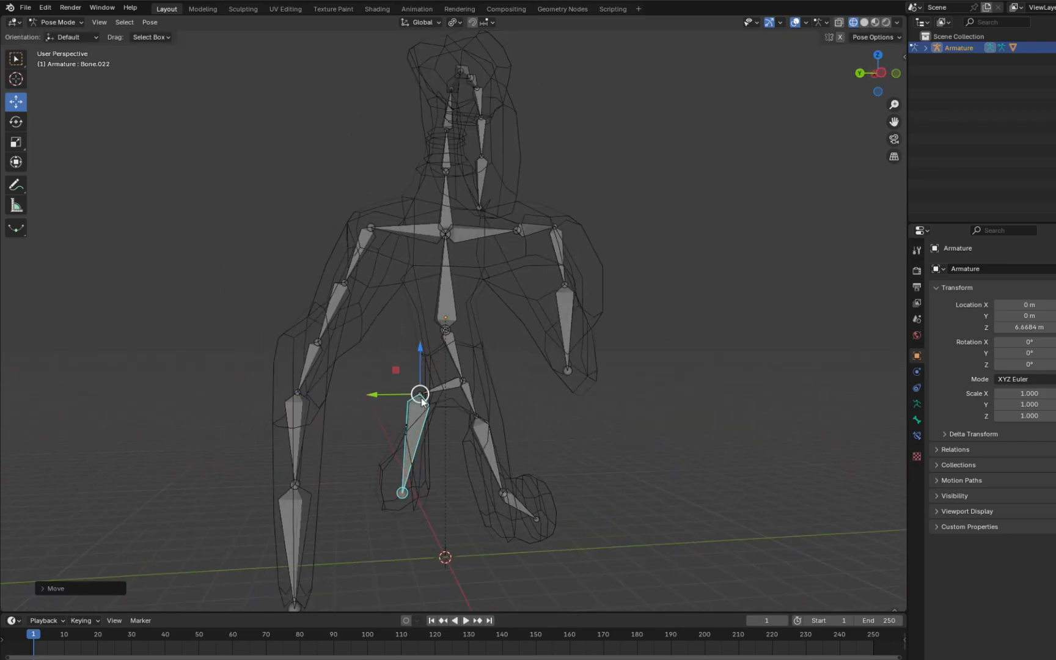
key(ctrl+z)
key(ctrl+z)
middle_drag(697, 477, 670, 379)
key(ctrl+z)
Step: Move the main torso bone slightly upwards, away from the hip bones
drag(542, 269, 519, 275)
click(454, 290)
mouse_move(451, 299)
mouse_down()
mouse_move(486, 229)
mouse_move(451, 278)
mouse_up()
click(550, 386)
Step: Examine the joint between the main torso bone and the hip bone chain below it
middle_drag(550, 385, 367, 385)
scroll(452, 366, up, 1)
click(482, 360)
middle_drag(529, 350, 438, 336)
scroll(428, 318, up, 2)
click(398, 274)
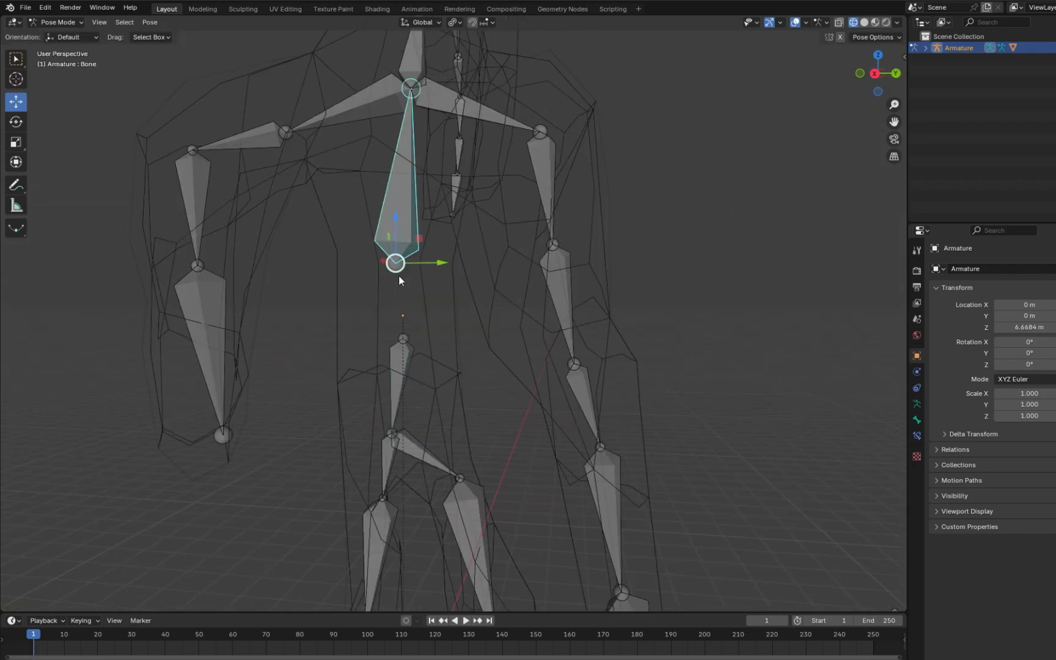
click(402, 340)
right_click(402, 340)
middle_drag(362, 404, 391, 342)
scroll(391, 306, up, 3)
Step: Rotate the main torso bone to lean the upper body forward and check the pose on the textured duck
click(380, 229)
middle_drag(584, 278, 342, 269)
drag(162, 263, 153, 265)
middle_drag(153, 265, 306, 159)
click(353, 158)
drag(324, 137, 326, 174)
middle_drag(617, 281, 385, 266)
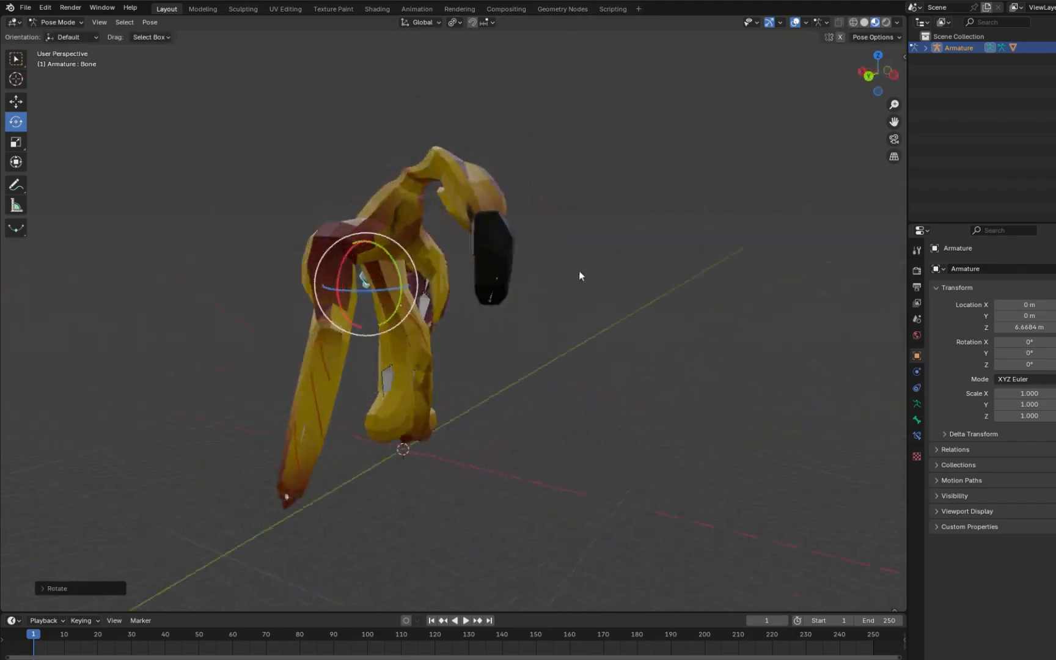
middle_drag(579, 275, 695, 295)
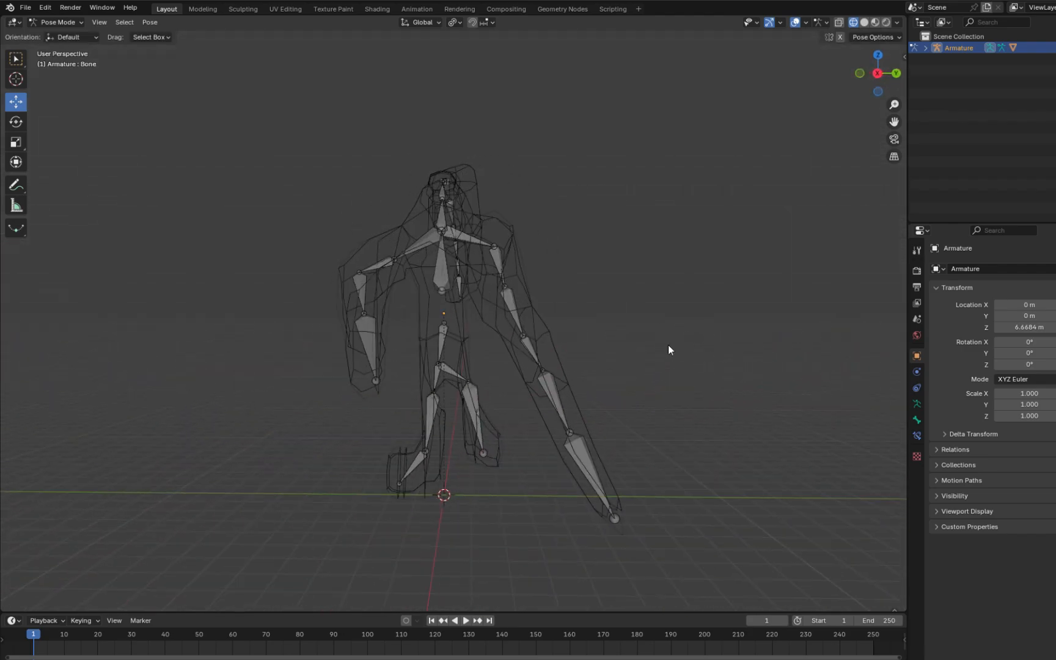
Step: Rotate the leg bone Bone.022 and the long arm's end bone Bone.019 into a new pose
click(15, 122)
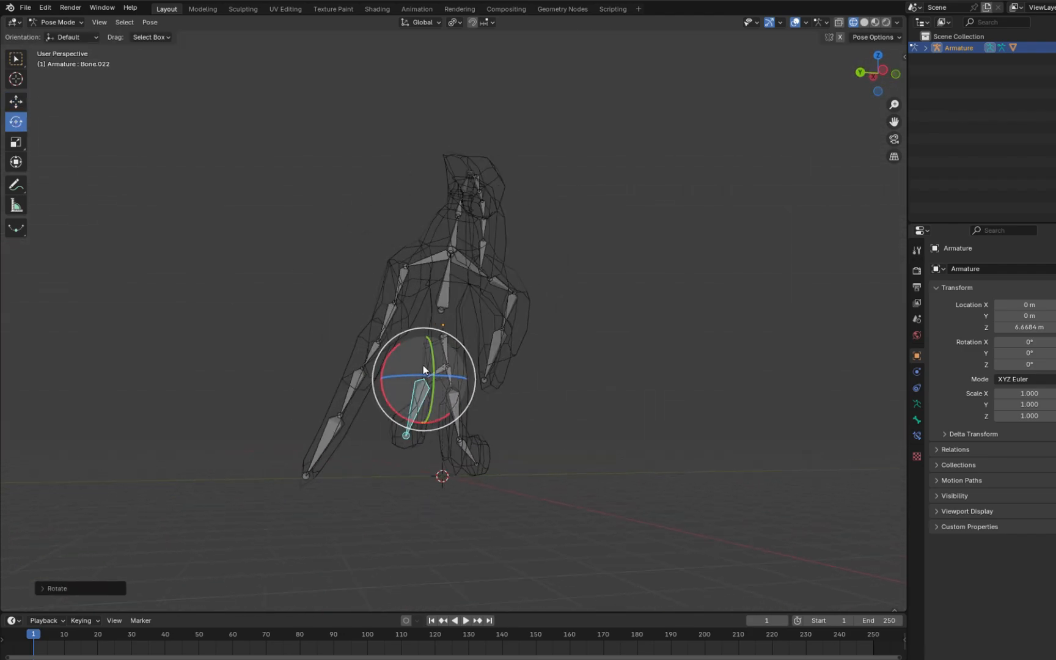
drag(423, 365, 428, 391)
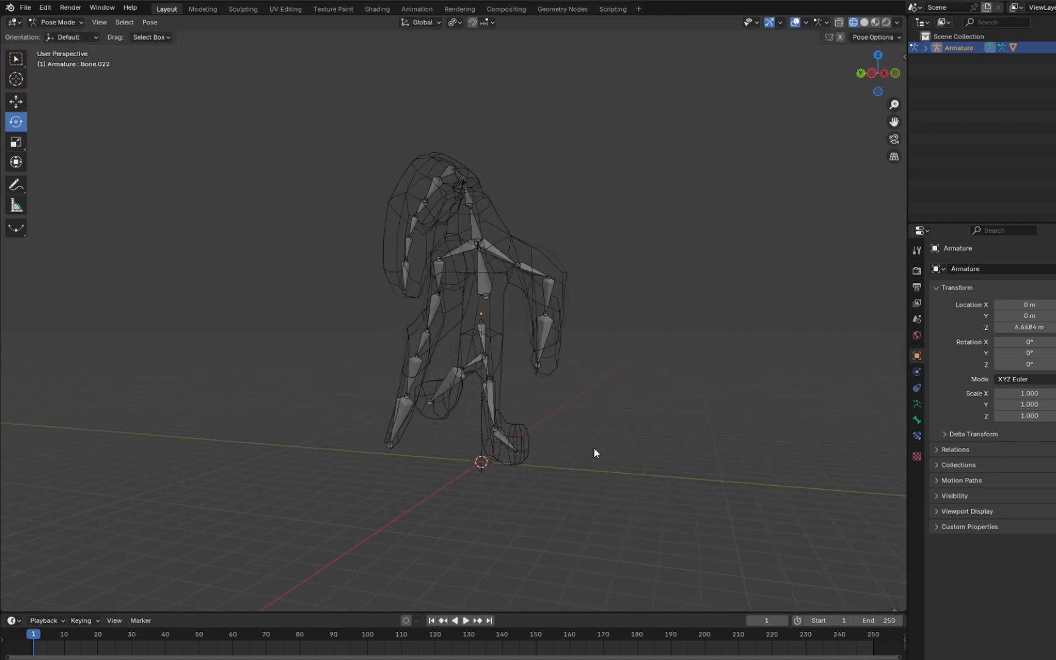
middle_drag(597, 439, 606, 468)
click(606, 465)
drag(605, 454, 601, 374)
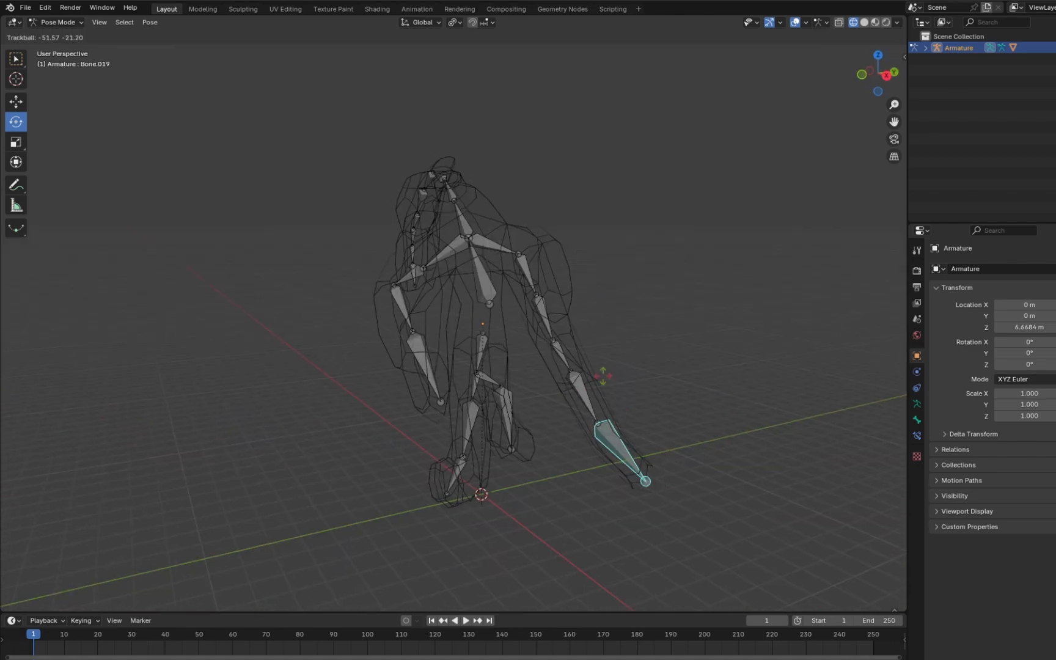
Step: Rotate an upper arm bone near the shoulder to adjust the arm's pose
middle_drag(601, 375, 544, 459)
click(553, 272)
drag(555, 276, 582, 335)
middle_drag(583, 335, 437, 410)
Step: Return to the Animation workspace, adjust the short arm's bones, and select the foot bone Bone.025
click(417, 8)
middle_drag(291, 283, 196, 346)
middle_drag(491, 357, 657, 358)
scroll(657, 357, up, 2)
drag(634, 221, 658, 278)
middle_drag(642, 361, 692, 327)
click(611, 387)
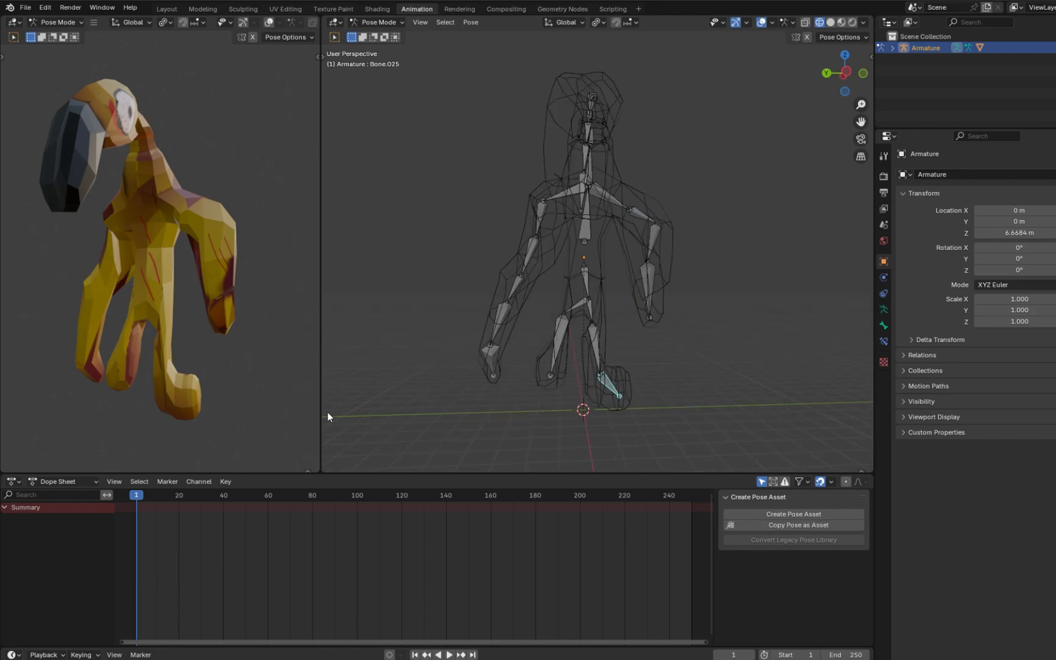
Step: Try to insert keyframes for the channels in the active group at frame 0
middle_drag(72, 368, 137, 346)
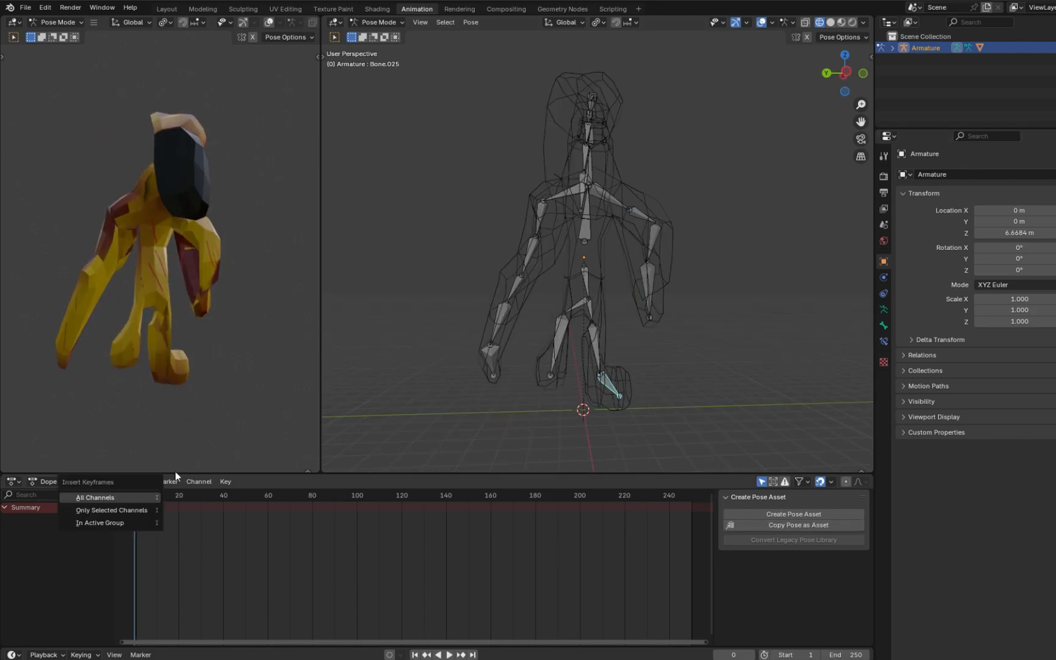
click(142, 522)
key(i)
click(142, 524)
Step: Try raising the long arm's lower bones at frame 20, preview the motion, and undo it back to frame 0
drag(152, 498, 179, 502)
middle_drag(435, 386, 532, 398)
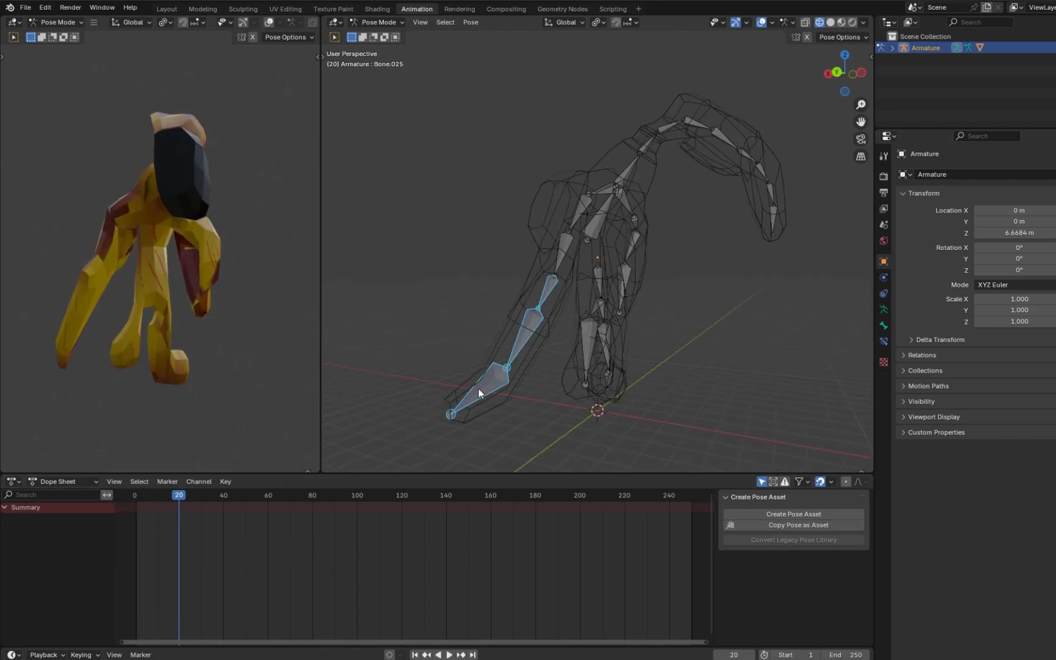
key(g)
click(457, 202)
key(space)
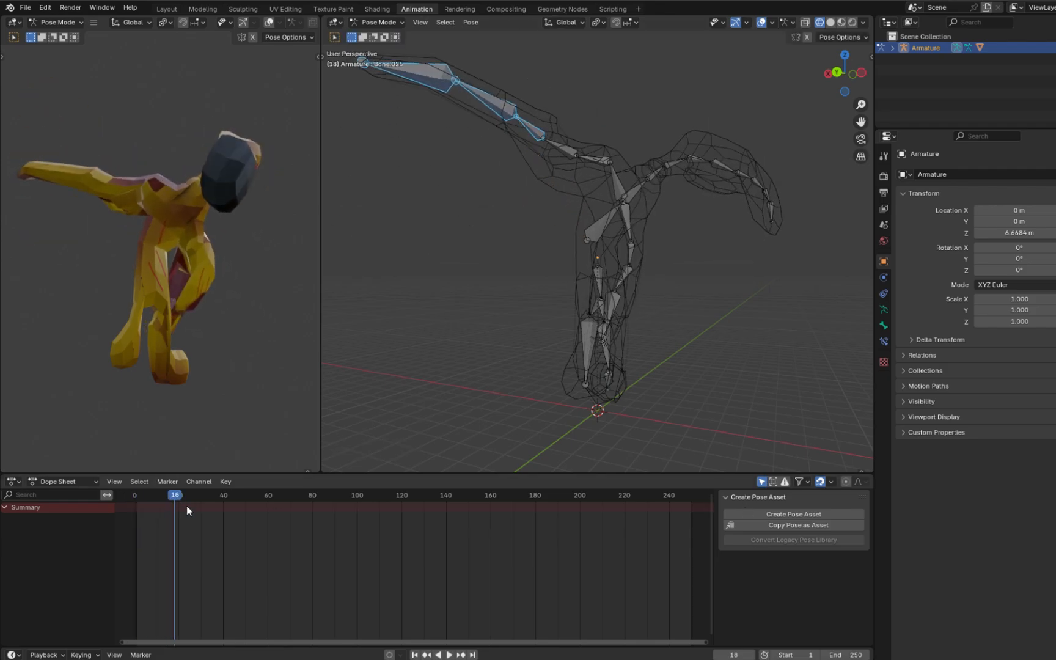
key(ctrl+z)
key(ctrl+z)
key(ctrl+z)
key(ctrl+z)
Step: Select the long arm's bones, Bone.016 to Bone.019, and insert keyframes for them at frame 0
scroll(368, 396, down, 1)
middle_drag(368, 396, 386, 398)
key(i)
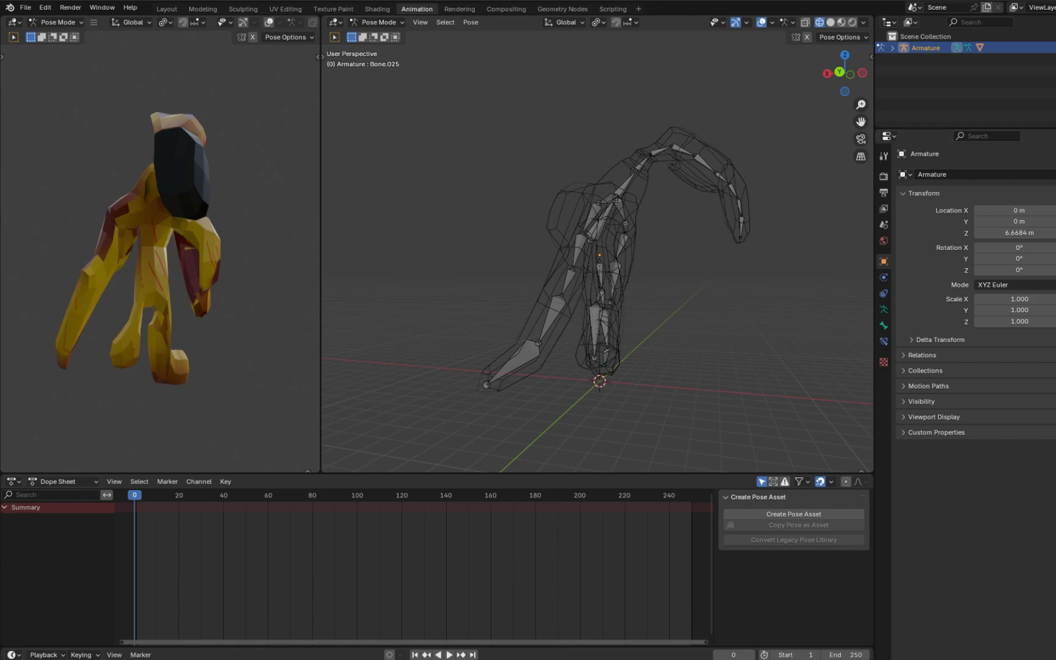
drag(586, 259, 502, 390)
key(i)
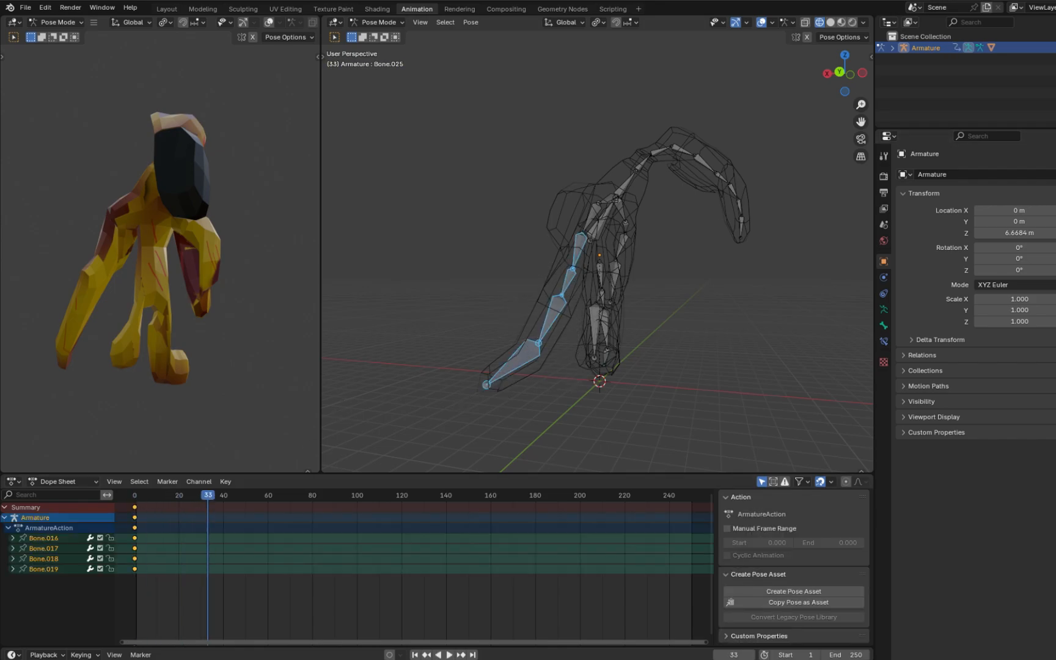
Step: Widen the armature's wireframe viewport and move the long arm's selected bones at frame 33
click(259, 235)
drag(321, 187, 253, 184)
key(ctrl+z)
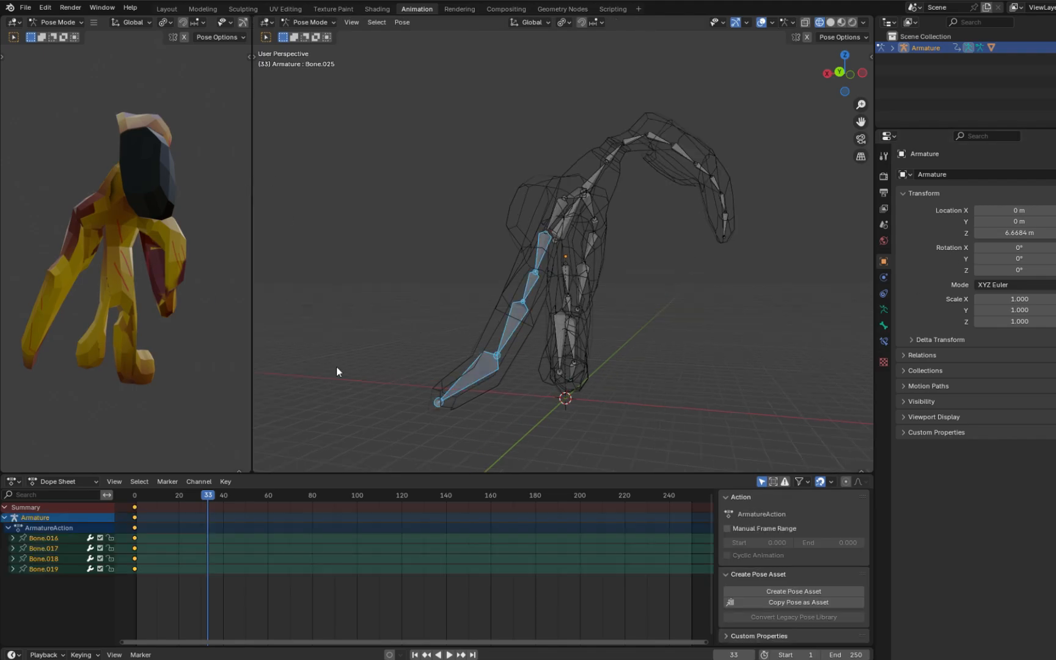
key(g)
click(326, 456)
middle_drag(326, 456, 295, 467)
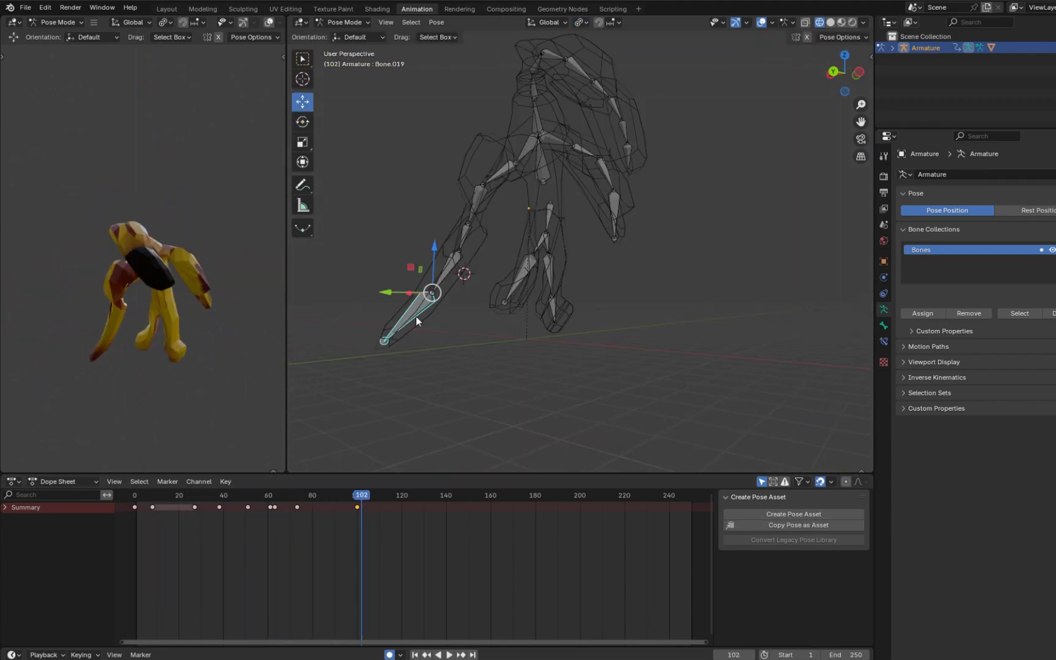
Step: Try moving the arm's end bone Bone.019 up across the body at frame 102, preview it, and undo the move
key(g)
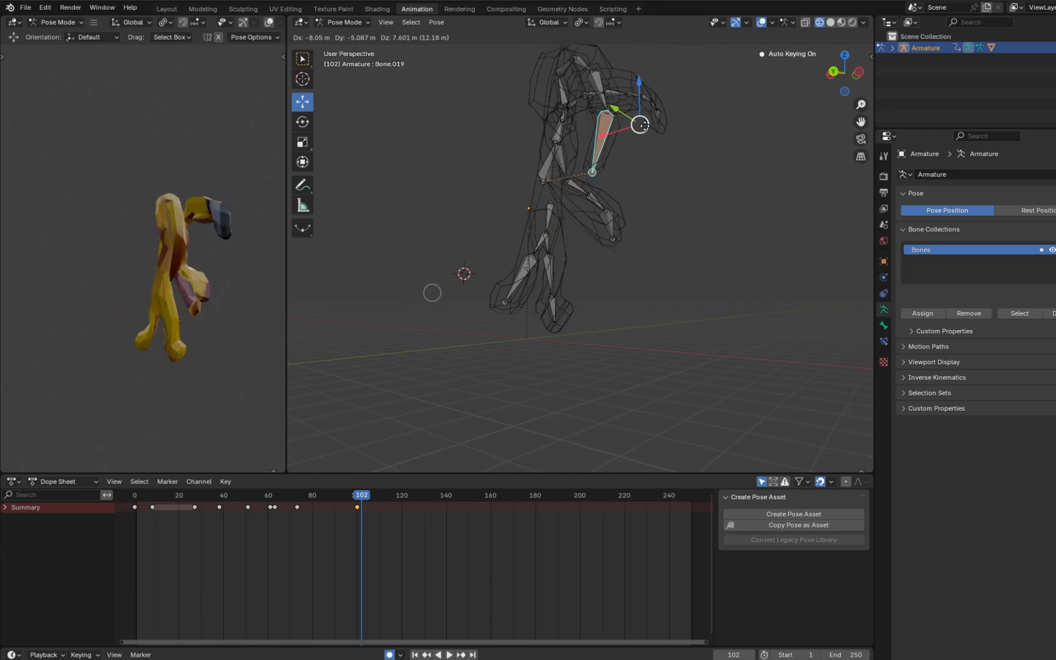
click(659, 126)
key(space)
key(space)
click(350, 497)
key(space)
key(space)
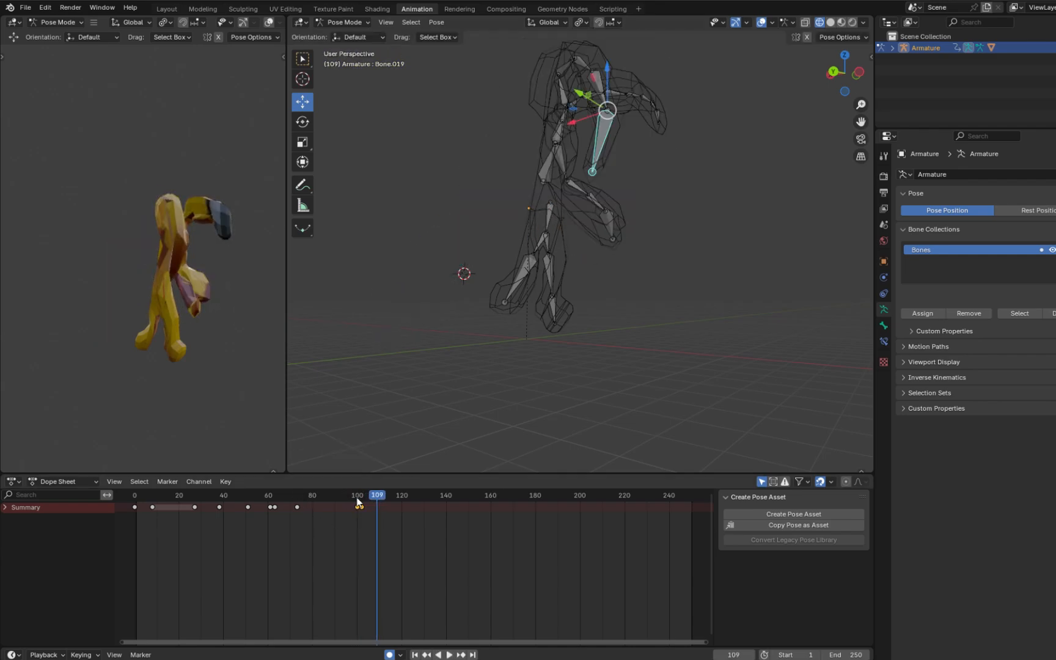
key(ctrl+z)
Step: Play the animation from the first frame repeatedly and check the creature's motion through the last keyframe
middle_drag(807, 408, 893, 394)
middle_drag(380, 385, 367, 474)
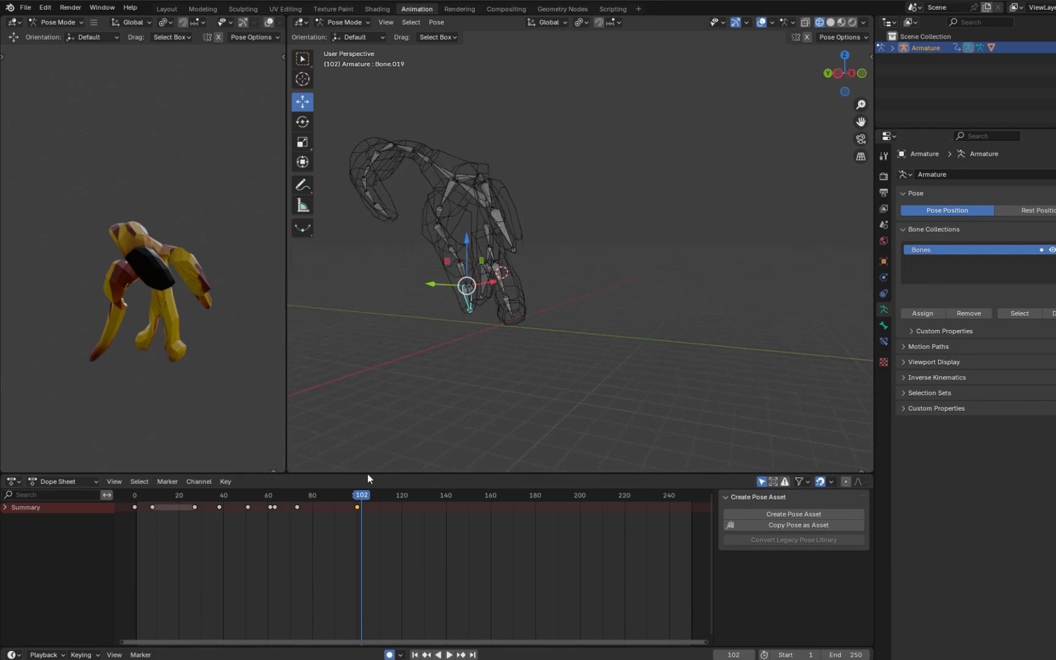
key(shift+Left)
key(space)
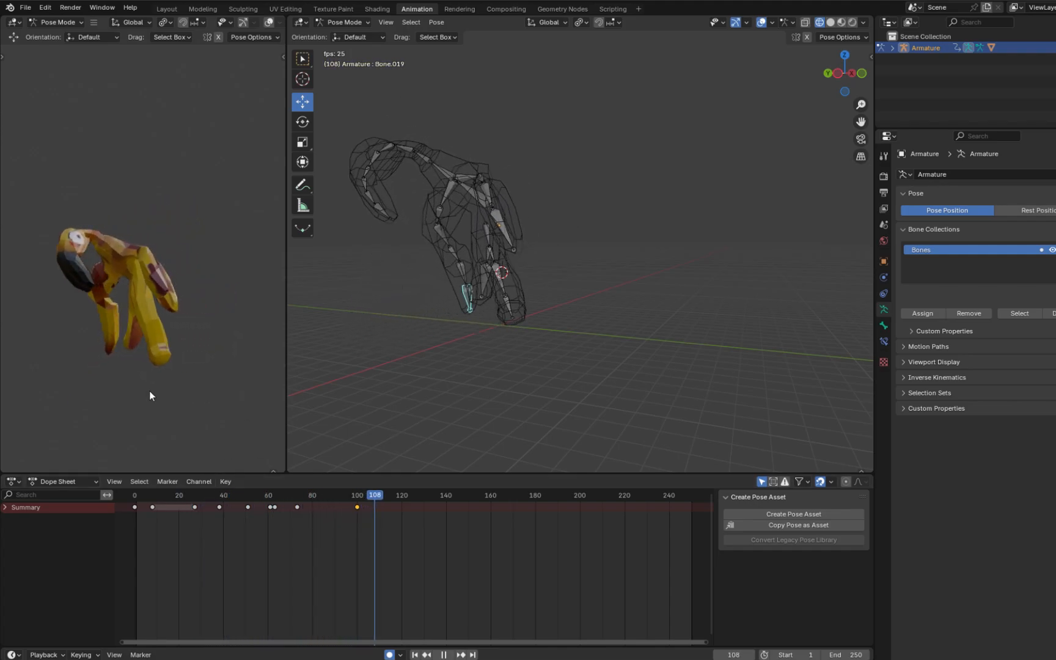
key(space)
key(shift+Left)
key(space)
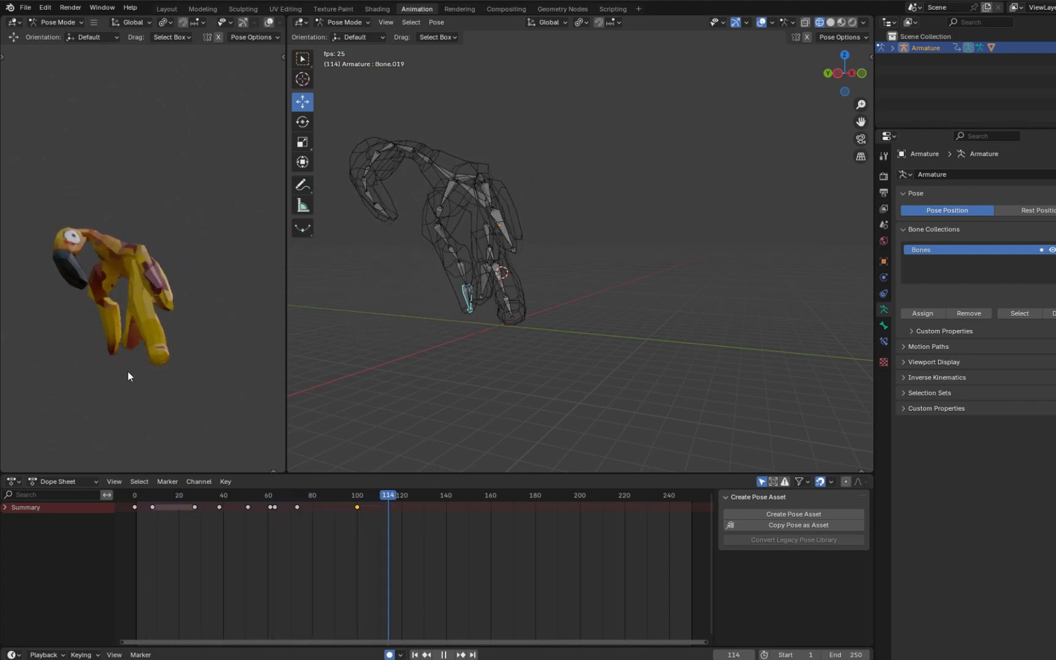
drag(174, 496, 138, 496)
key(space)
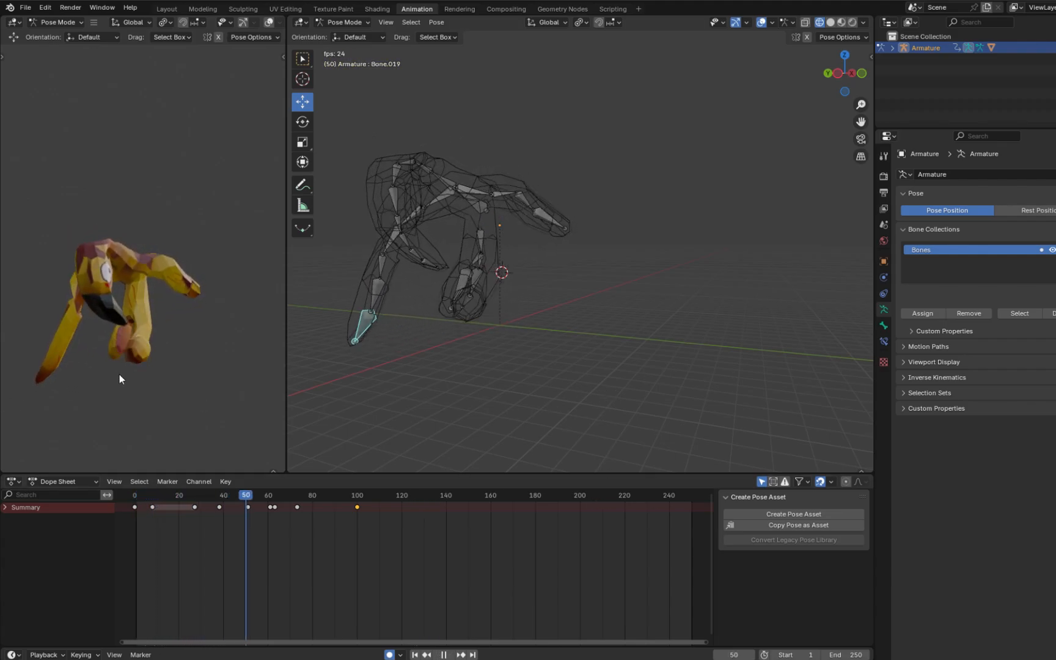
key(space)
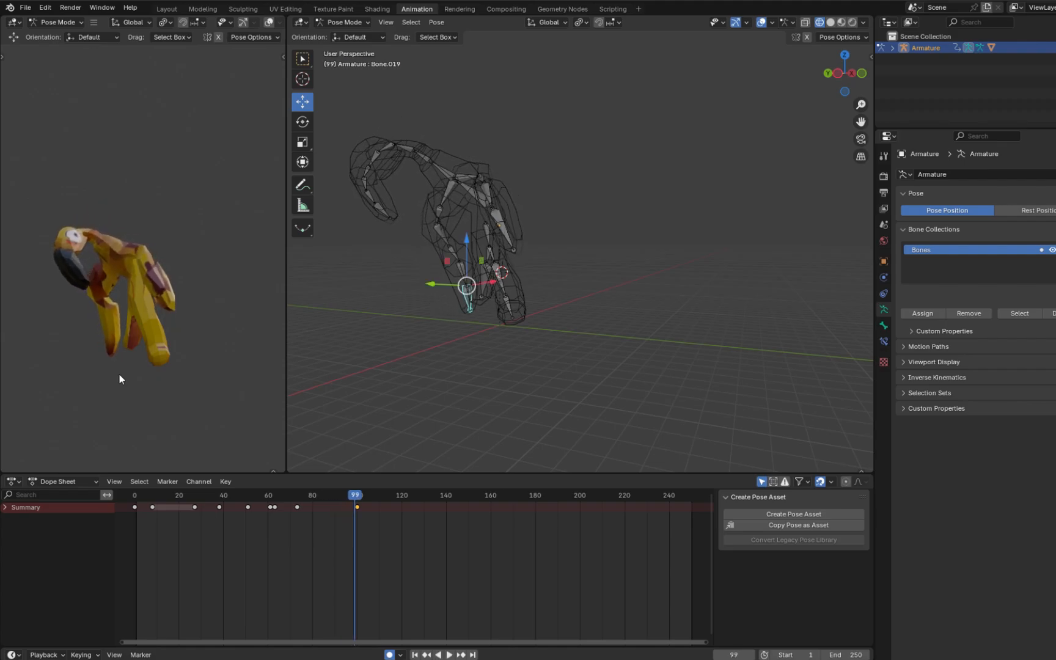
Step: Continue playback to frame 112 and examine the creature's end pose from several sides in both viewports
key(space)
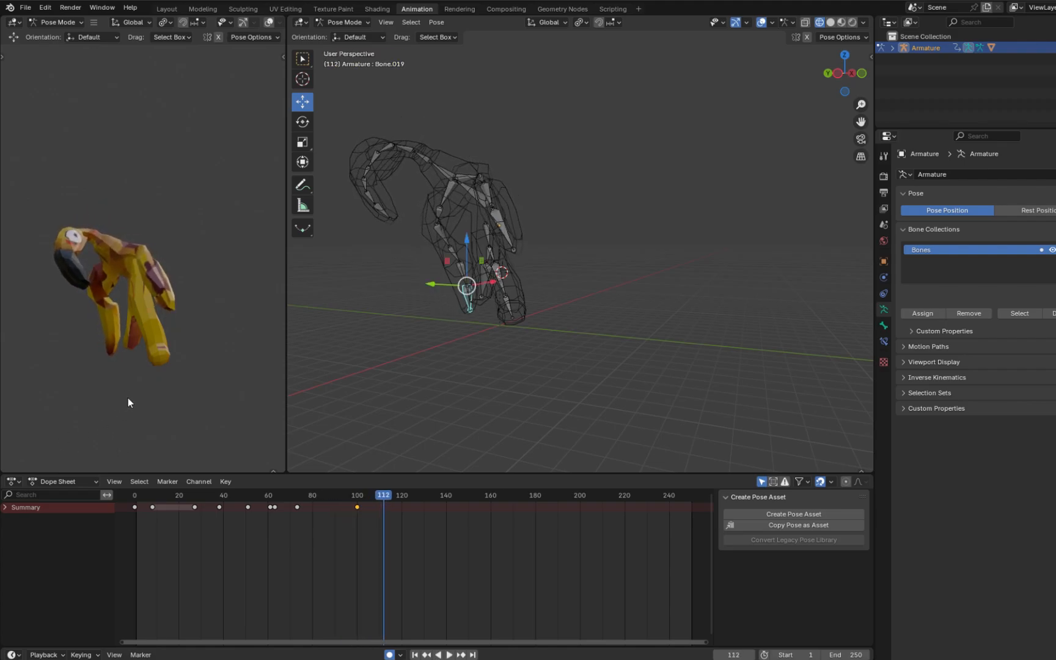
mouse_move(49, 386)
middle_down()
mouse_move(122, 390)
mouse_move(17, 365)
mouse_move(210, 394)
mouse_move(41, 383)
mouse_move(17, 400)
mouse_move(50, 384)
middle_up()
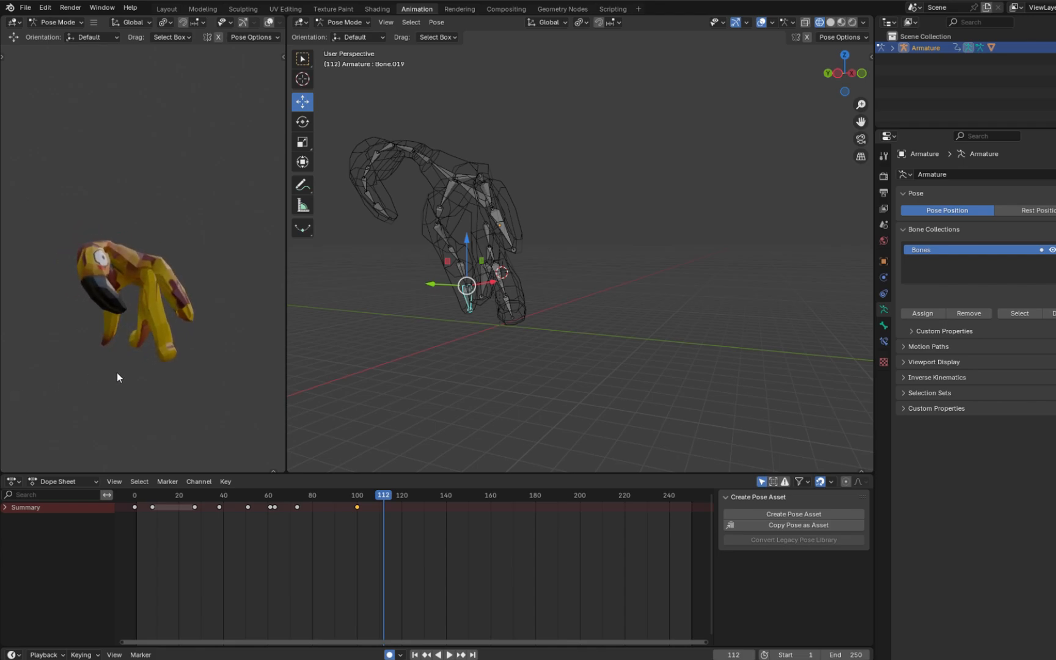
middle_drag(117, 373, 631, 370)
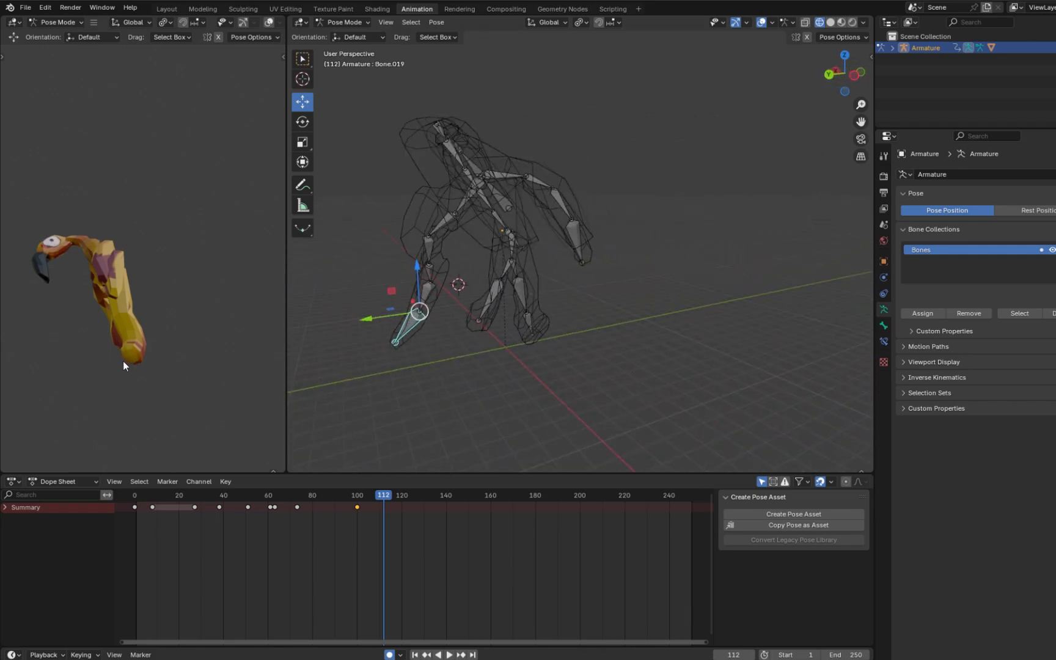
middle_drag(123, 362, 212, 372)
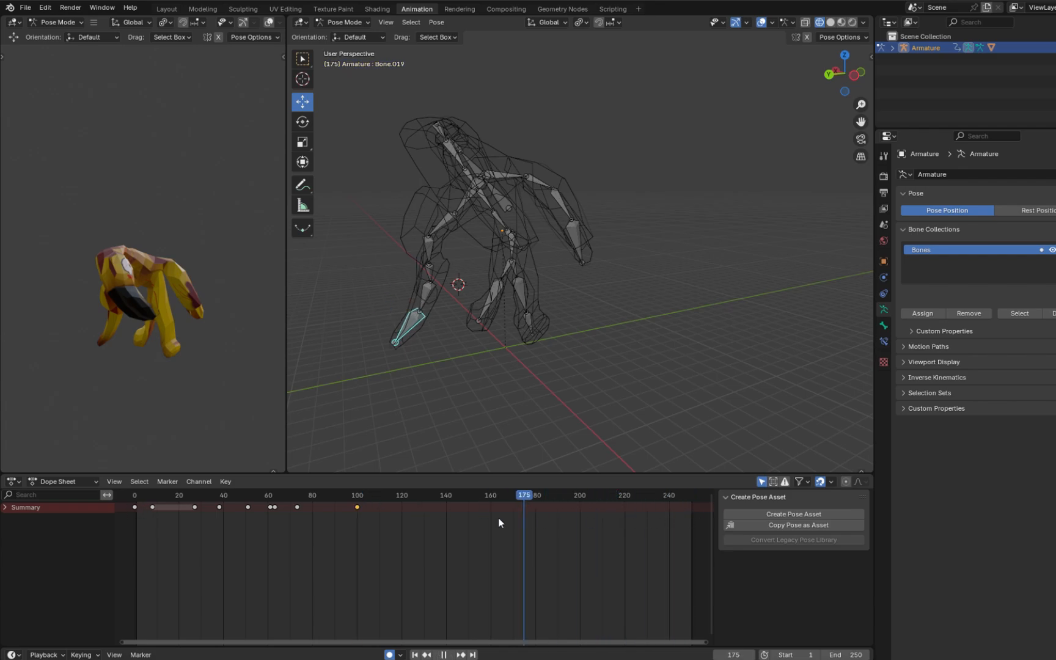
Step: Set the animation's end frame to 101 and play the shortened loop
drag(846, 655, 679, 655)
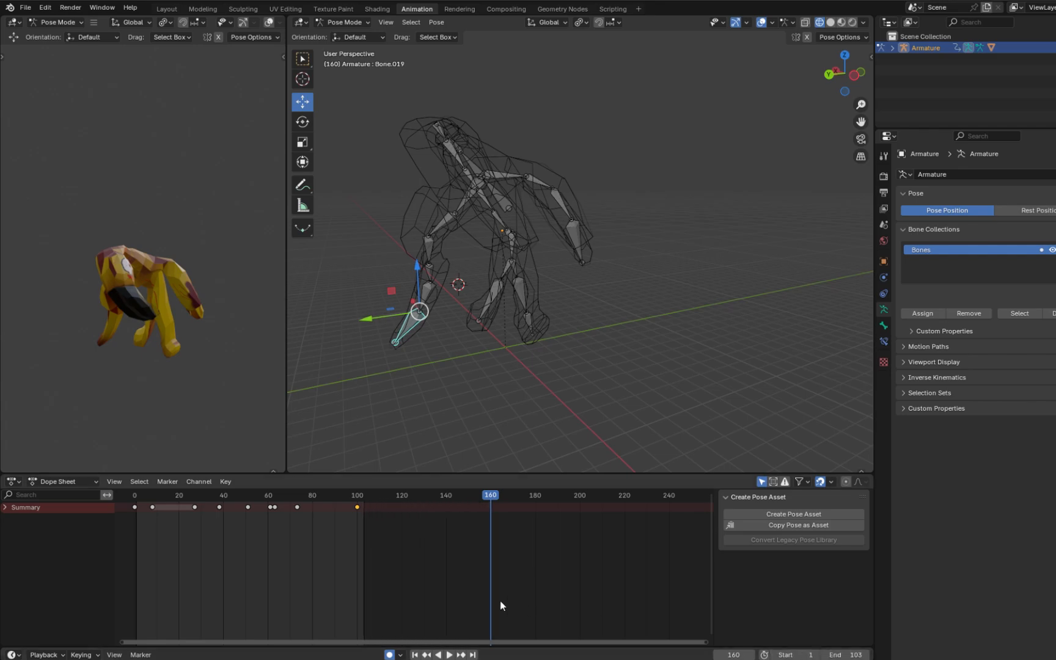
key(space)
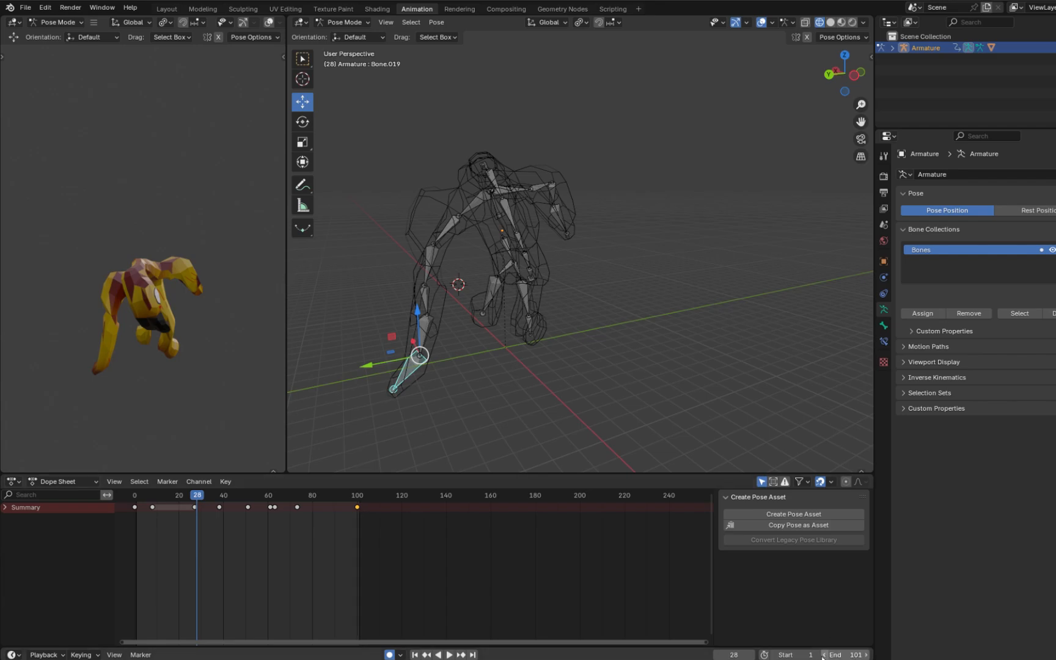
key(space)
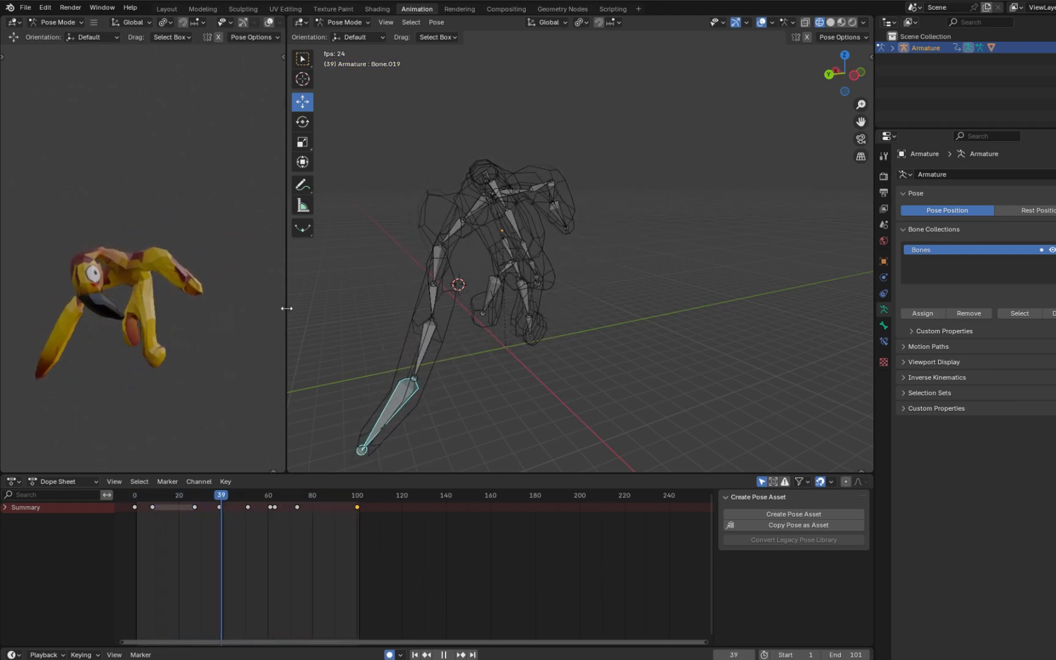
Step: Enlarge the textured preview viewport to show the looping creature, and save the file
drag(285, 307, 820, 309)
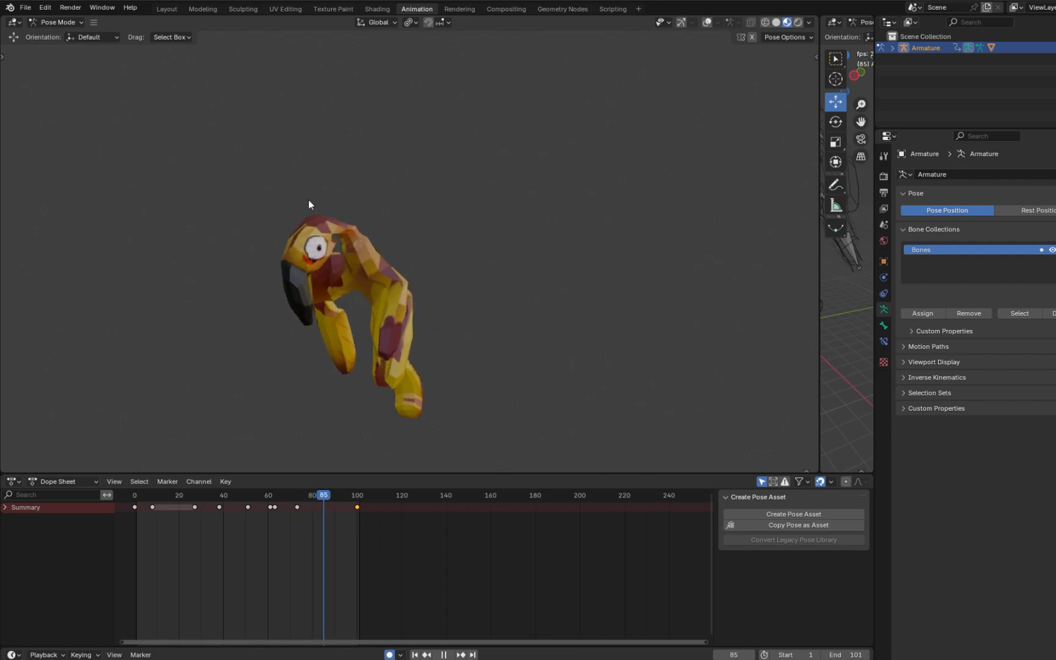
click(25, 10)
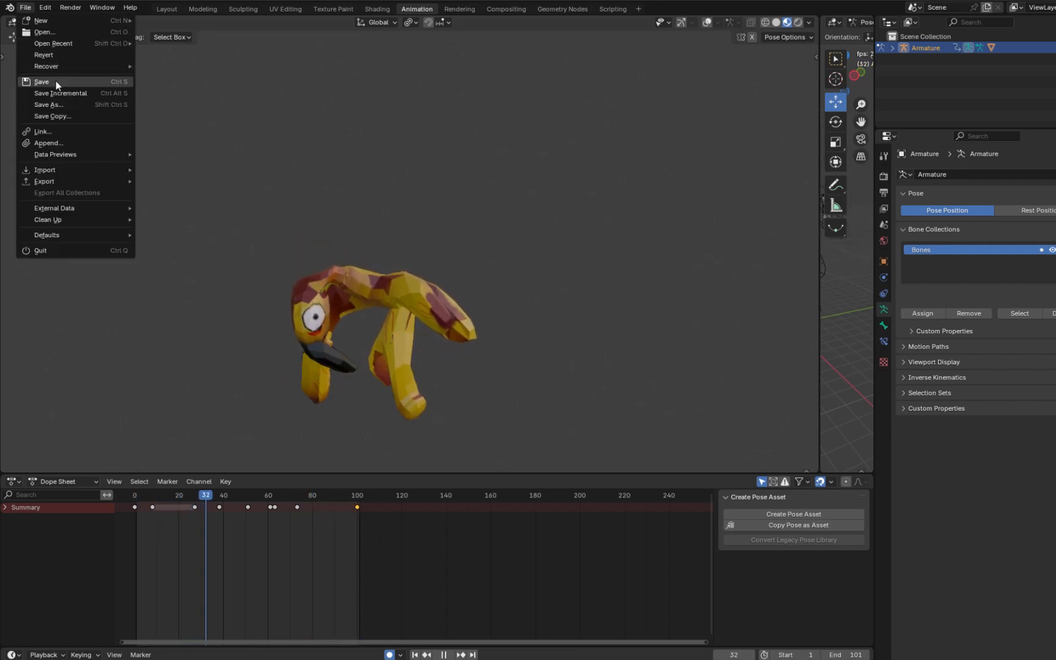
click(55, 81)
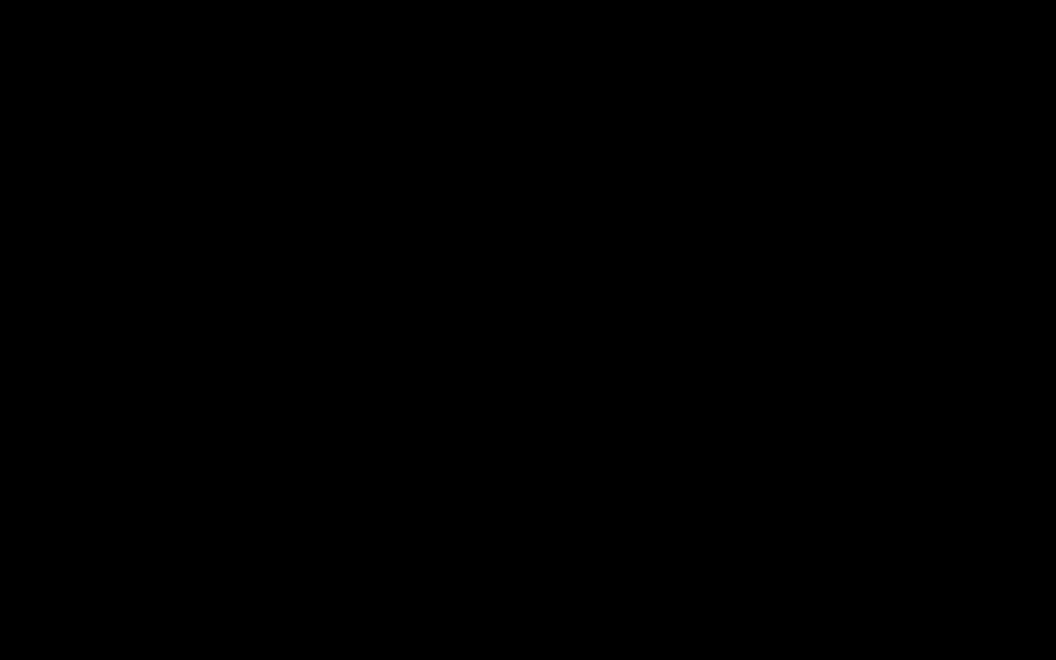